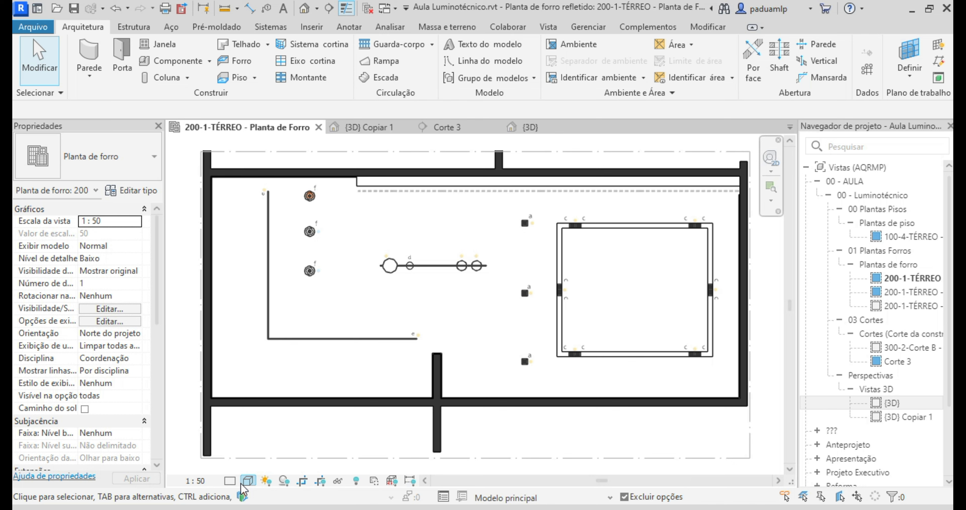
Step: Give the Pérola Libra pendant's Lamp material a solid fill (Preenchimento sólido) as its foreground surface pattern
{"action": "left_click", "coordinate": [412, 265]}
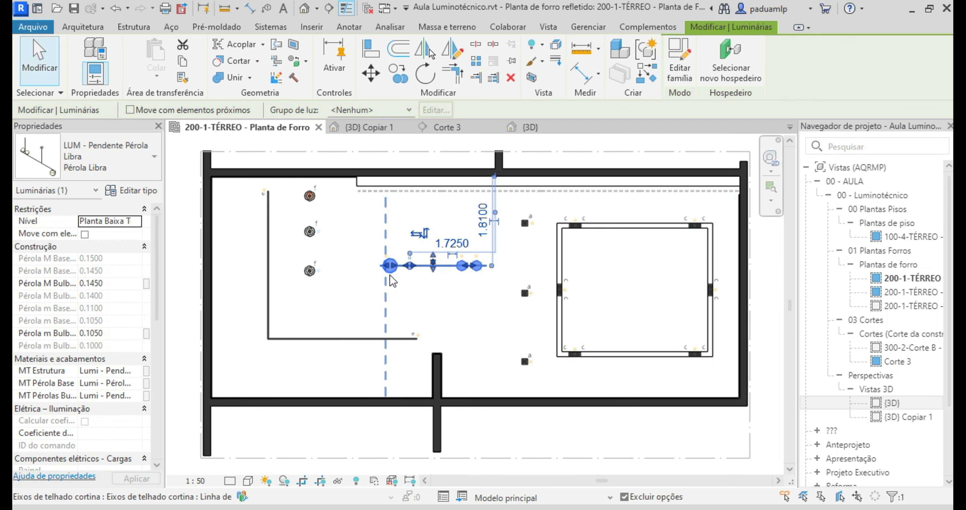
{"action": "left_click", "coordinate": [123, 395]}
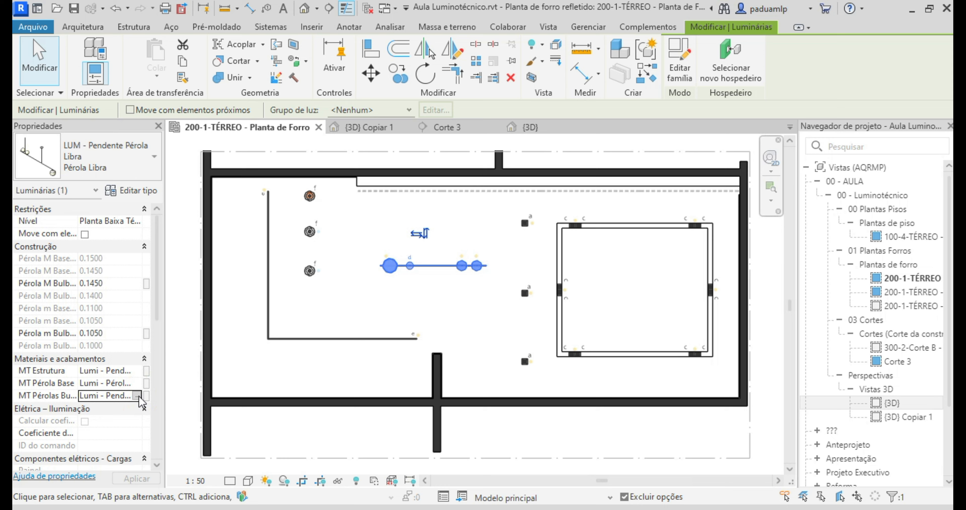
{"action": "left_click", "coordinate": [139, 395]}
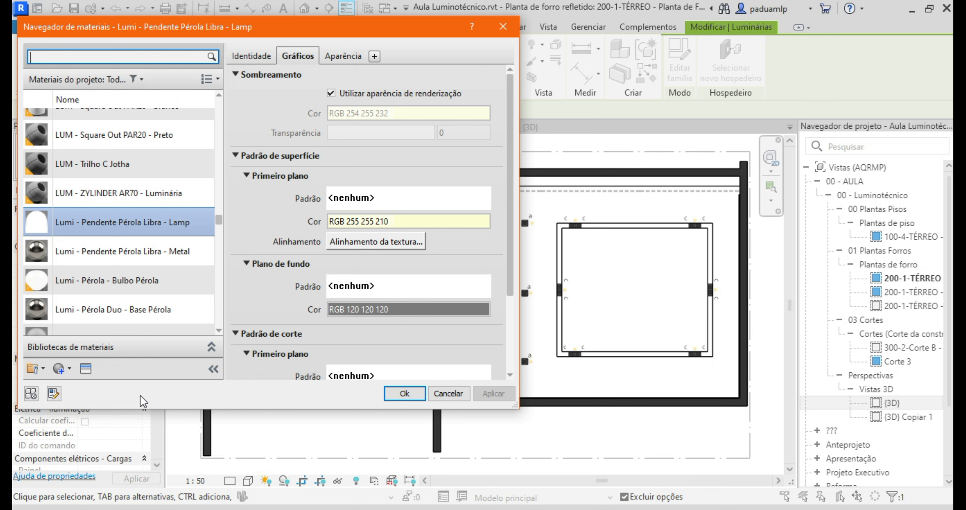
{"action": "scroll", "coordinate": [120, 233], "scroll_direction": "down", "scroll_amount": 1}
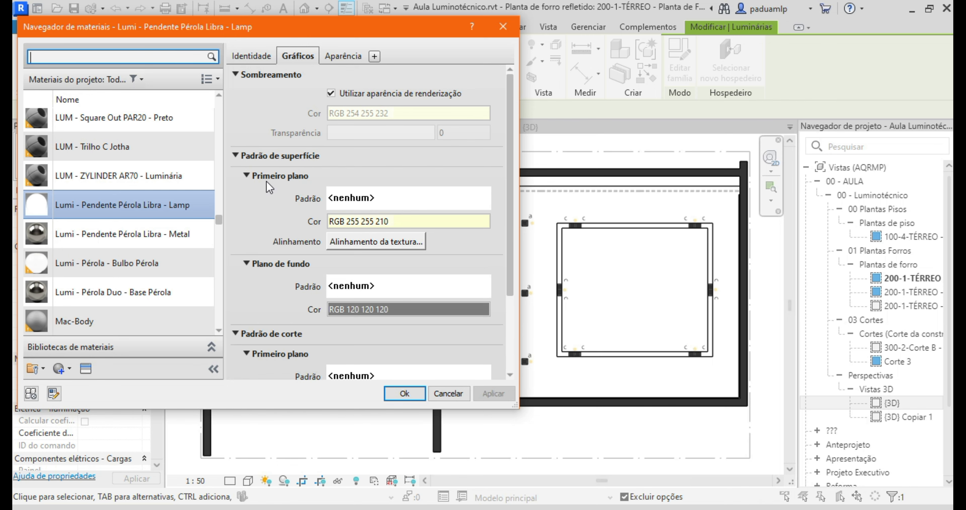
{"action": "left_click", "coordinate": [345, 205]}
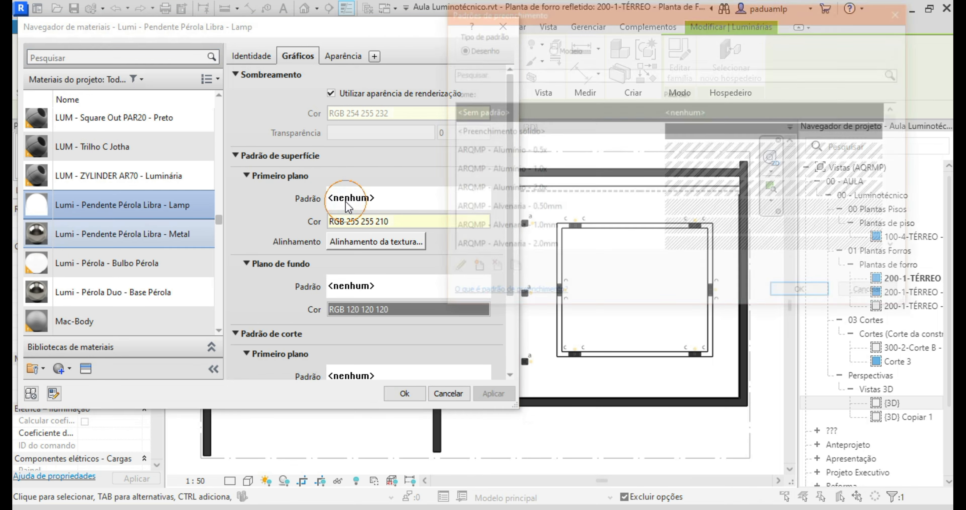
{"action": "left_click", "coordinate": [504, 134]}
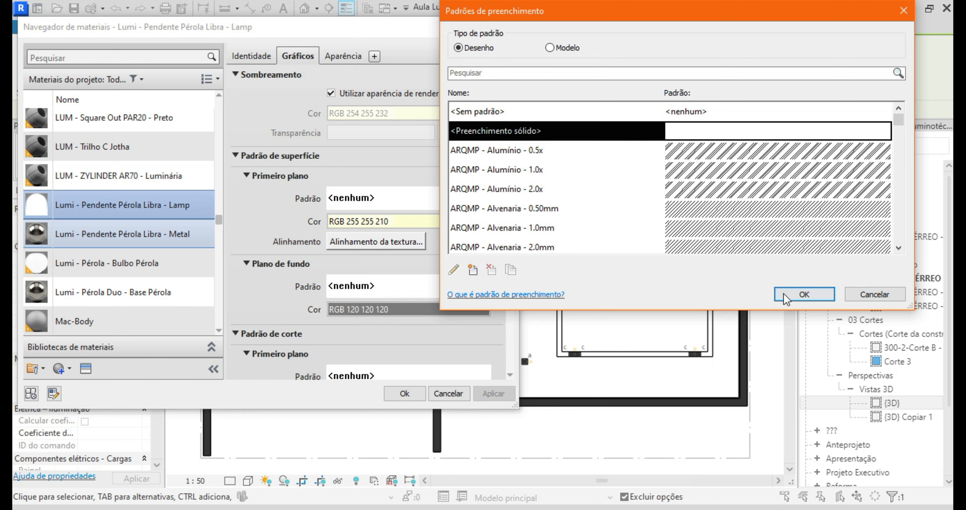
{"action": "left_click", "coordinate": [804, 294]}
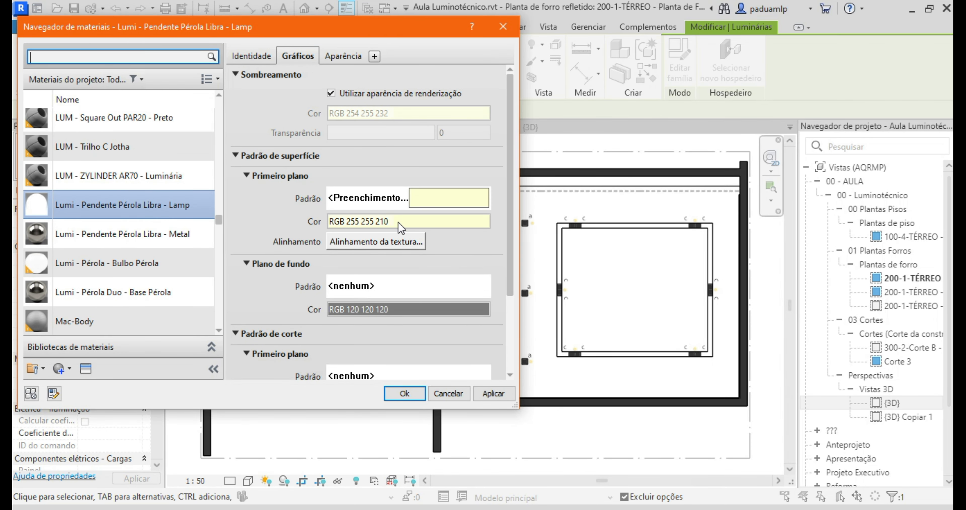
{"action": "left_click", "coordinate": [400, 393]}
{"action": "key", "text": "Escape"}
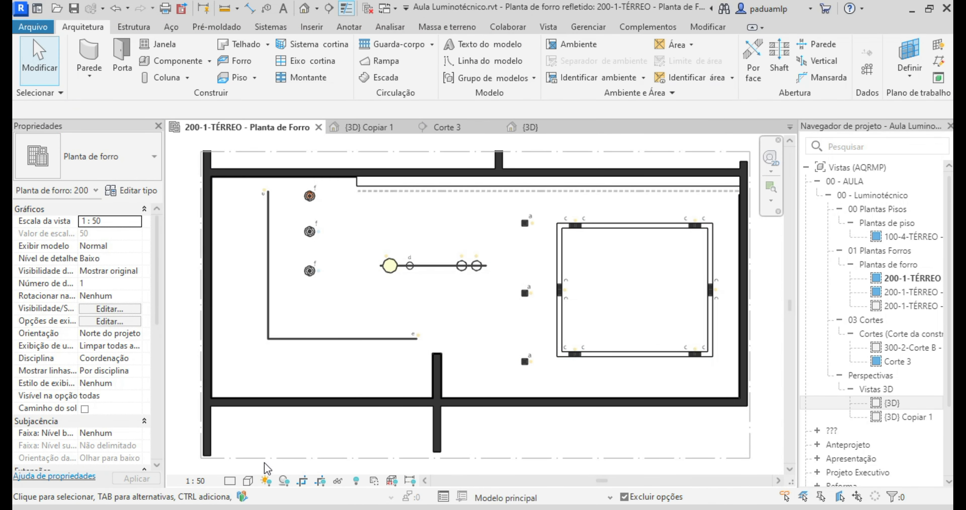
Step: Compare the Pérola Libra pendant's globes in the ceiling plan with their appearance in the {3D} view
{"action": "scroll", "coordinate": [390, 277], "scroll_direction": "up", "scroll_amount": 4}
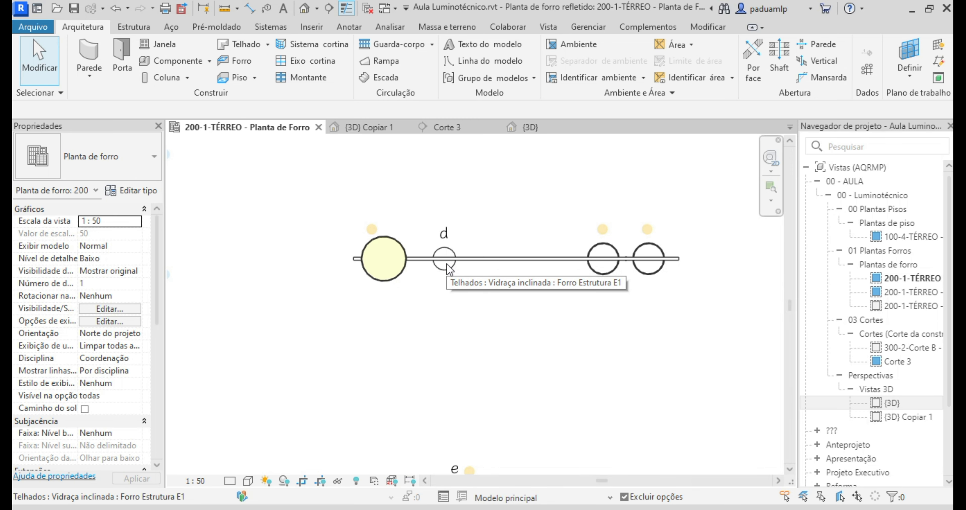
{"action": "left_click", "coordinate": [524, 126]}
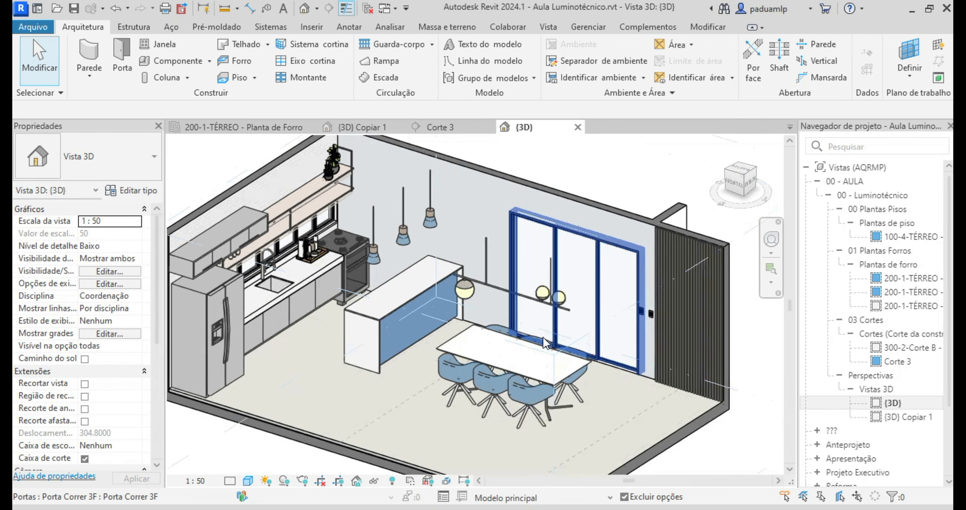
{"action": "scroll", "coordinate": [544, 341], "scroll_direction": "up", "scroll_amount": 5}
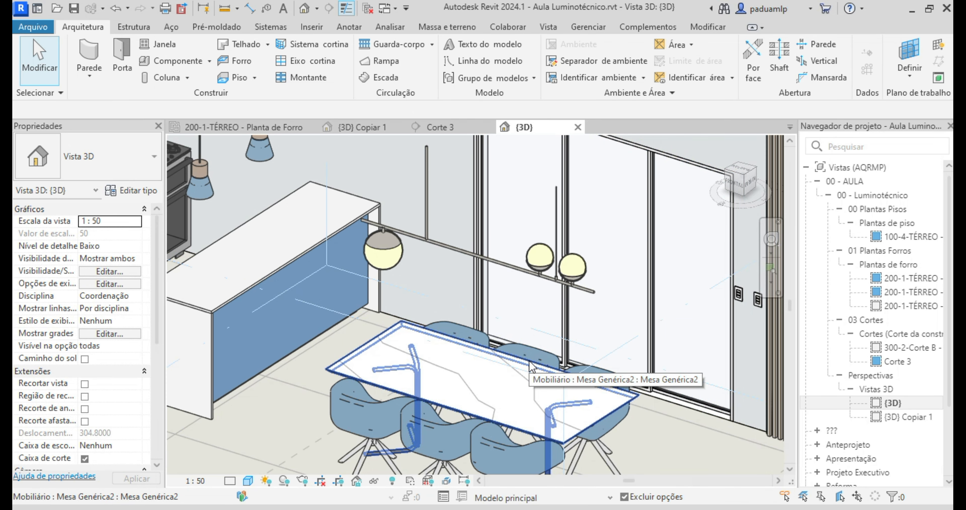
{"action": "left_click", "coordinate": [243, 127]}
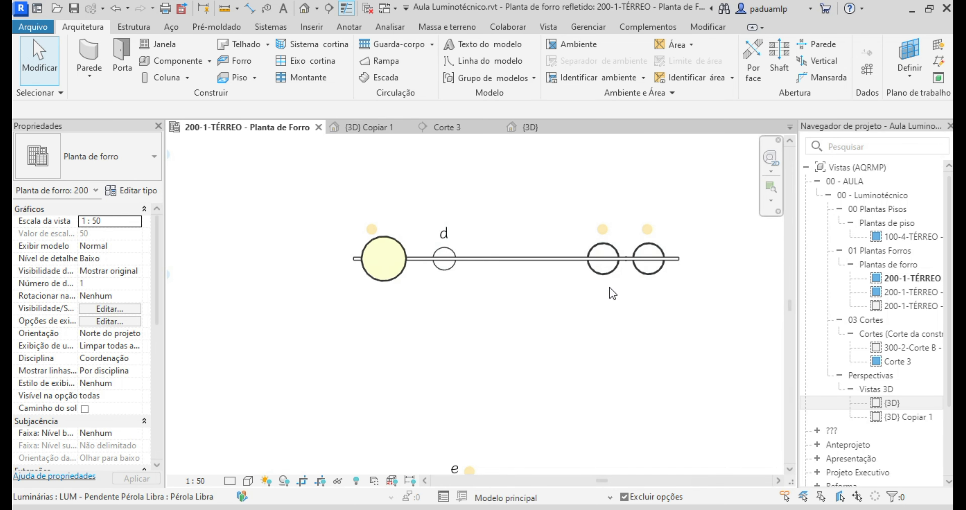
{"action": "left_click", "coordinate": [530, 127]}
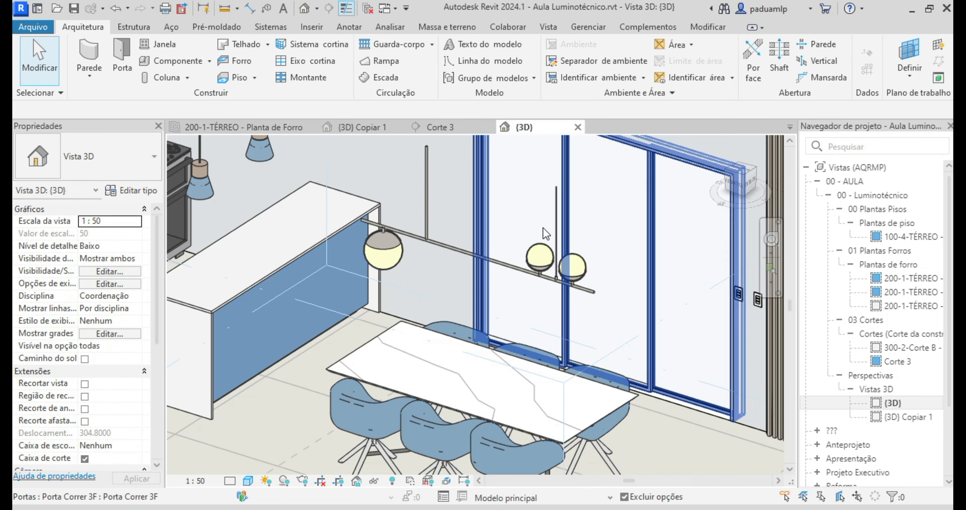
Step: Set the {3D} view's visual style to Hidden Line to inspect the pendant globes, and return to the full ceiling plan
{"action": "scroll", "coordinate": [532, 258], "scroll_direction": "up", "scroll_amount": 5}
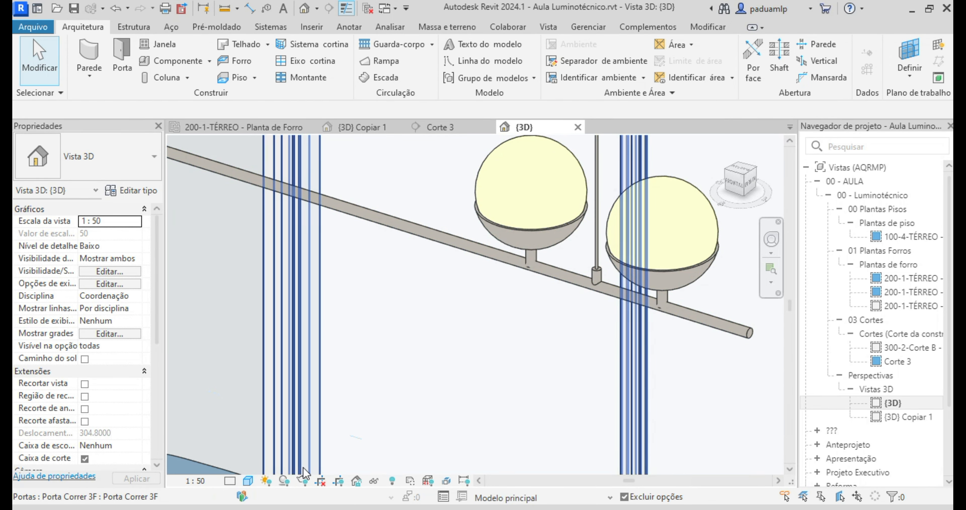
{"action": "left_click", "coordinate": [248, 481]}
{"action": "left_click", "coordinate": [279, 411]}
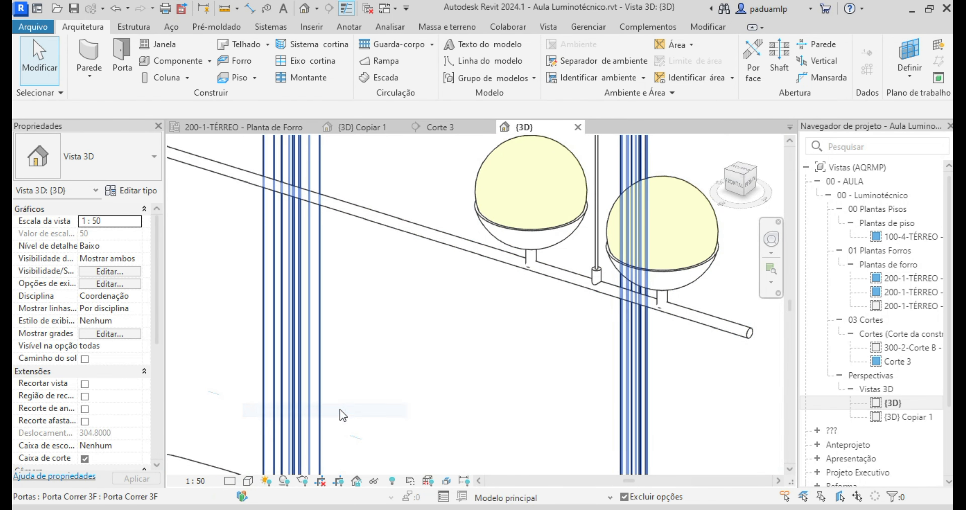
{"action": "scroll", "coordinate": [428, 384], "scroll_direction": "down", "scroll_amount": 5}
{"action": "scroll", "coordinate": [430, 391], "scroll_direction": "up", "scroll_amount": 2}
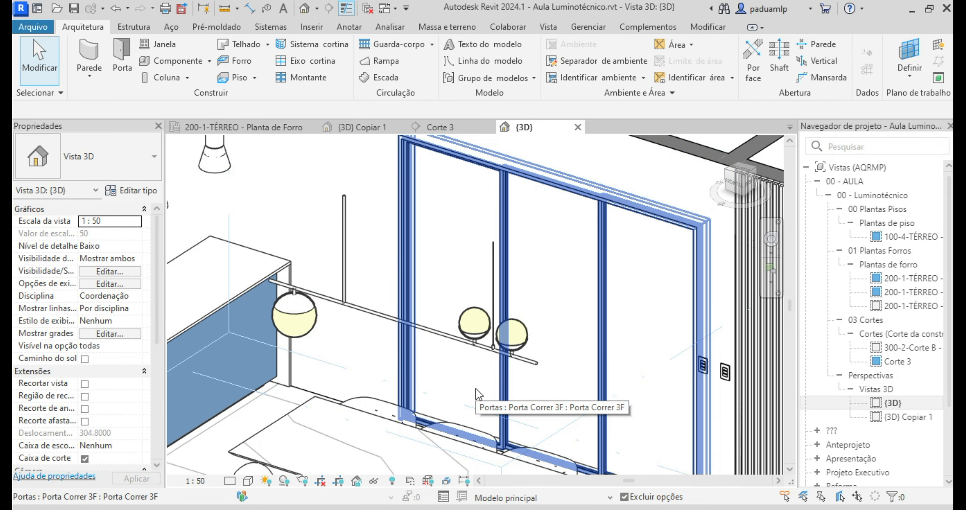
{"action": "scroll", "coordinate": [478, 393], "scroll_direction": "up", "scroll_amount": 4}
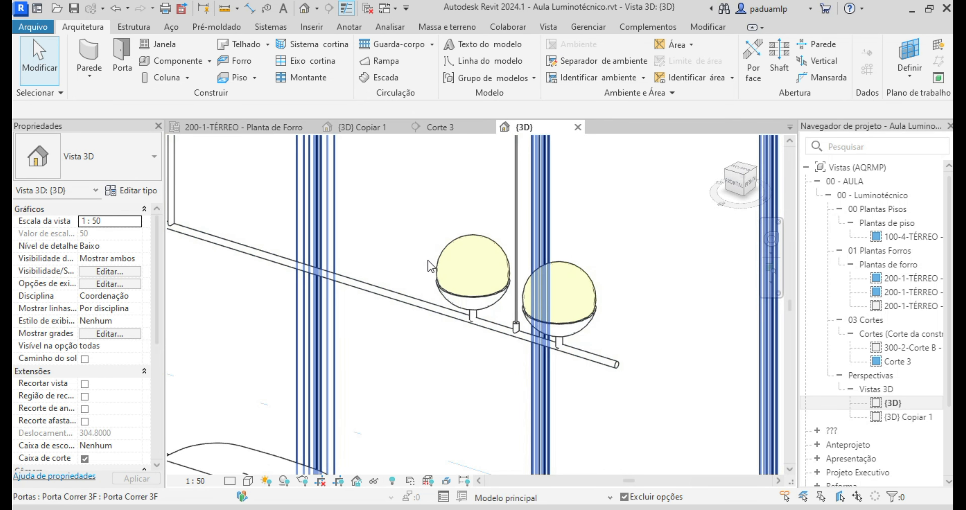
{"action": "scroll", "coordinate": [545, 296], "scroll_direction": "down", "scroll_amount": 4}
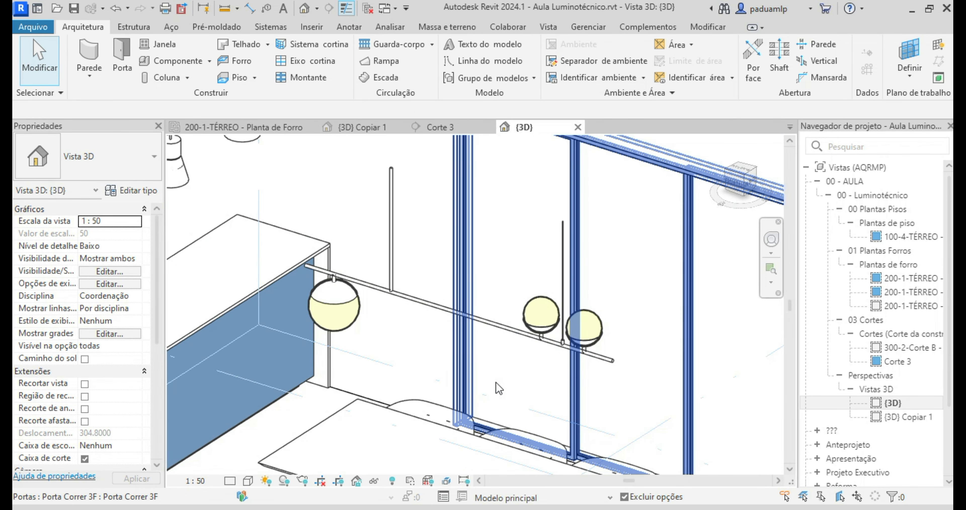
{"action": "left_click", "coordinate": [286, 132]}
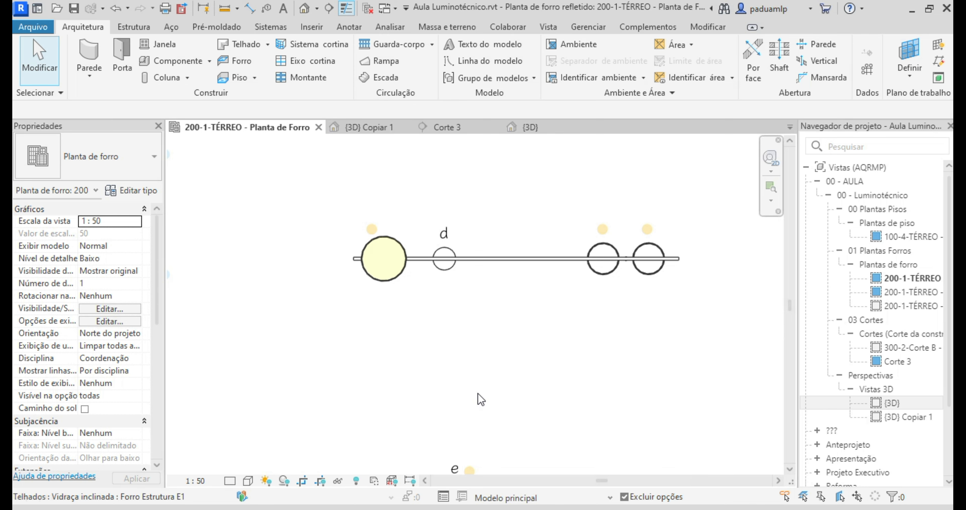
{"action": "key", "text": "z"}
{"action": "key", "text": "f"}
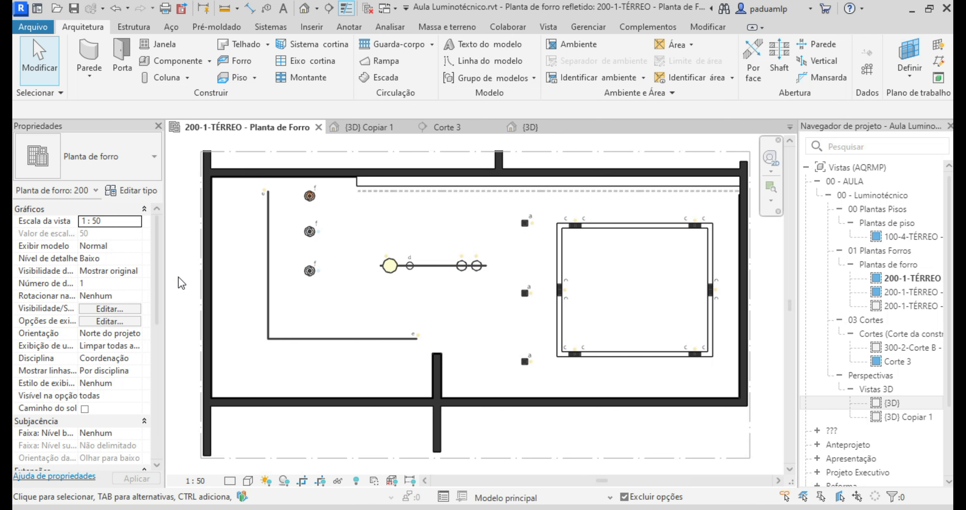
Step: Switch the uppermost f pendant's colour temperature visibility from 2700K to 4000K
{"action": "scroll", "coordinate": [286, 218], "scroll_direction": "up", "scroll_amount": 4}
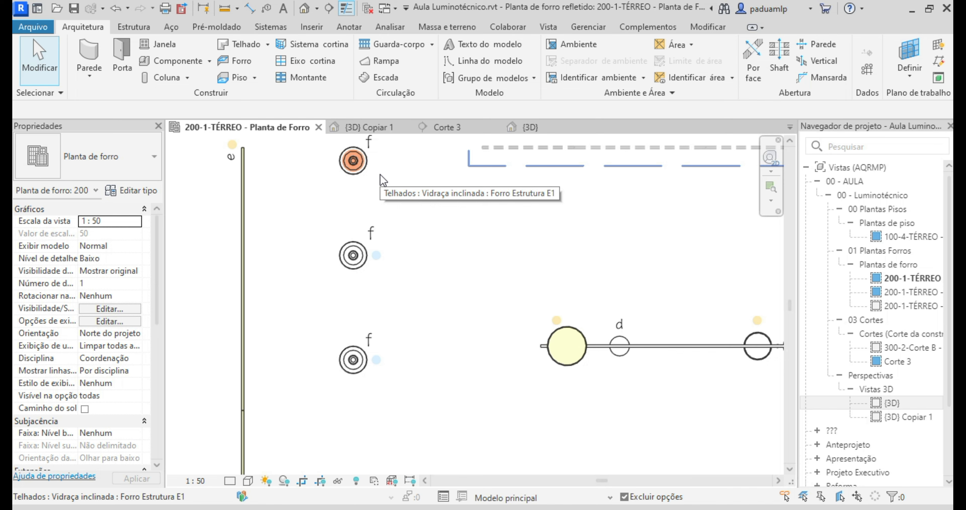
{"action": "left_click", "coordinate": [353, 161]}
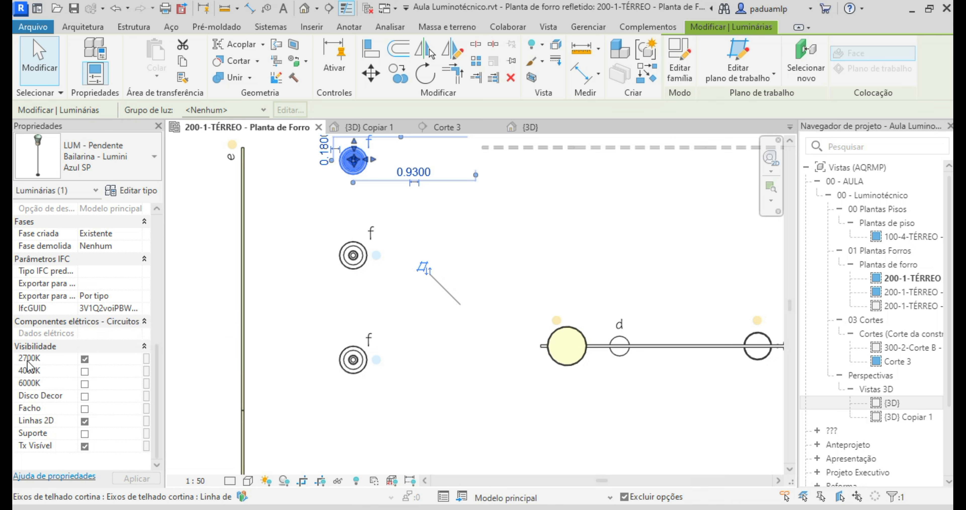
{"action": "left_click", "coordinate": [85, 359]}
{"action": "left_click", "coordinate": [85, 371]}
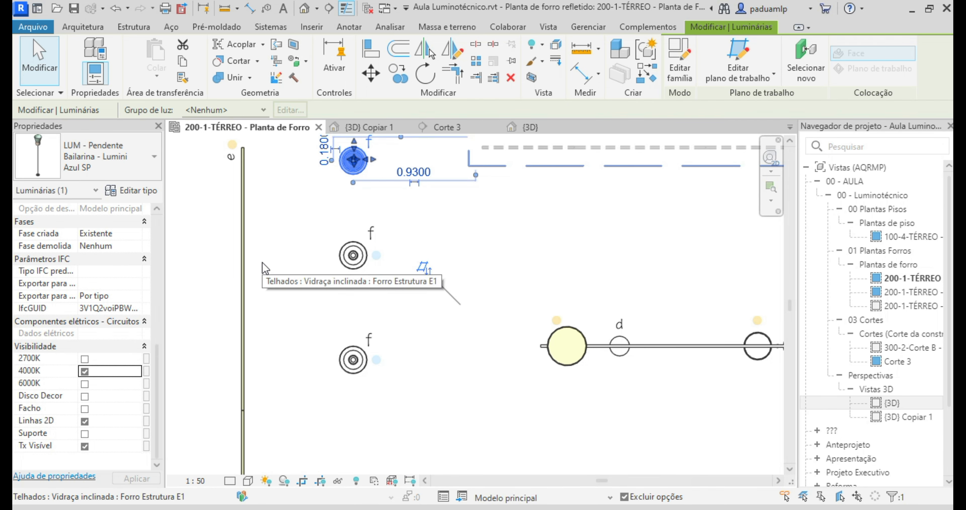
{"action": "key", "text": "Escape"}
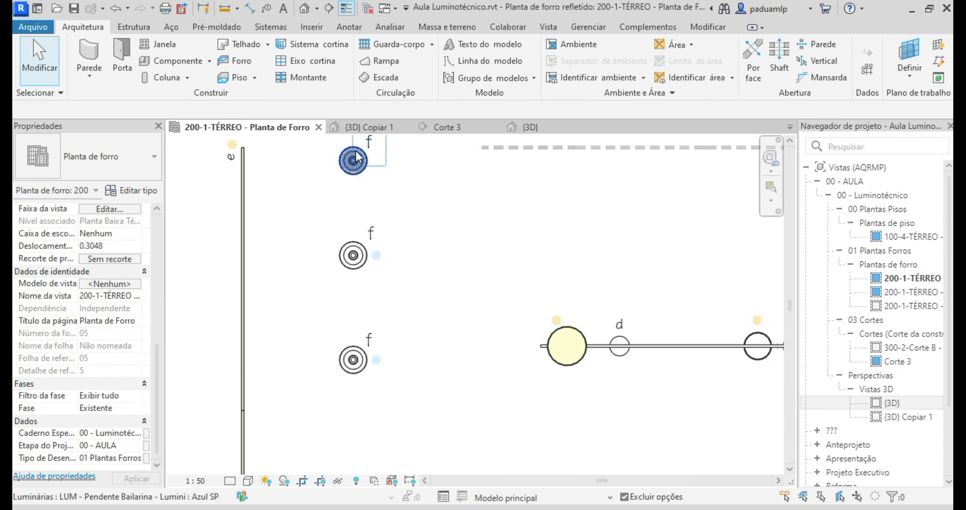
Step: Set the uppermost f pendant's colour temperature visibility to 6000K only
{"action": "left_click", "coordinate": [353, 169]}
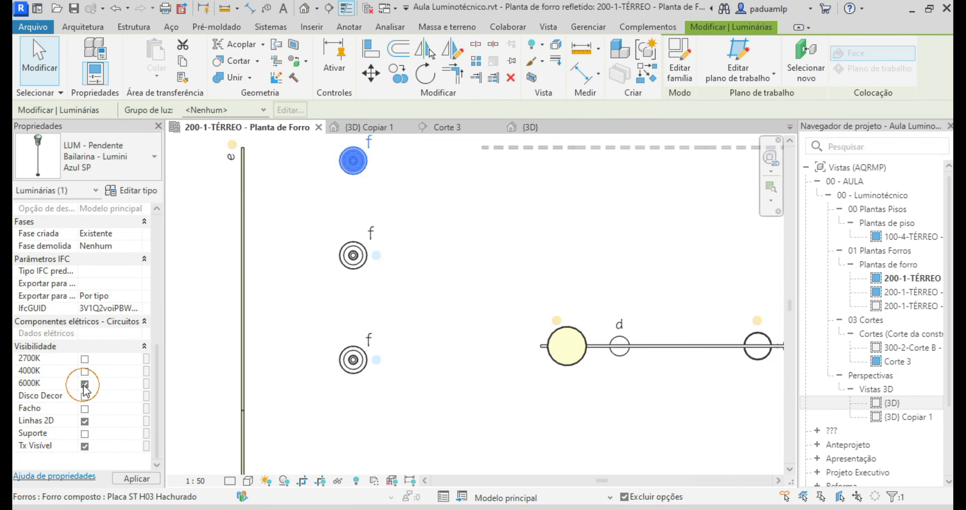
{"action": "left_click", "coordinate": [317, 216]}
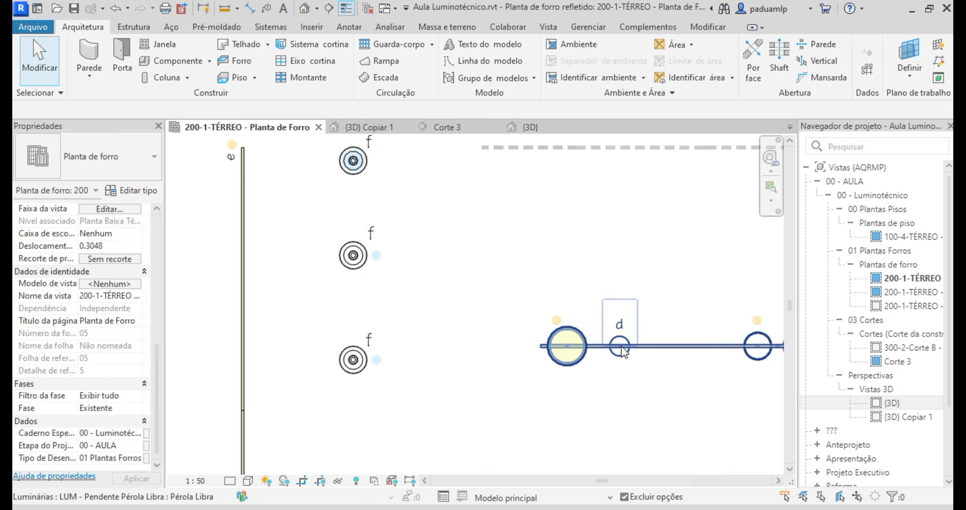
{"action": "middle_click_drag", "start_coordinate": [653, 296], "coordinate": [528, 295]}
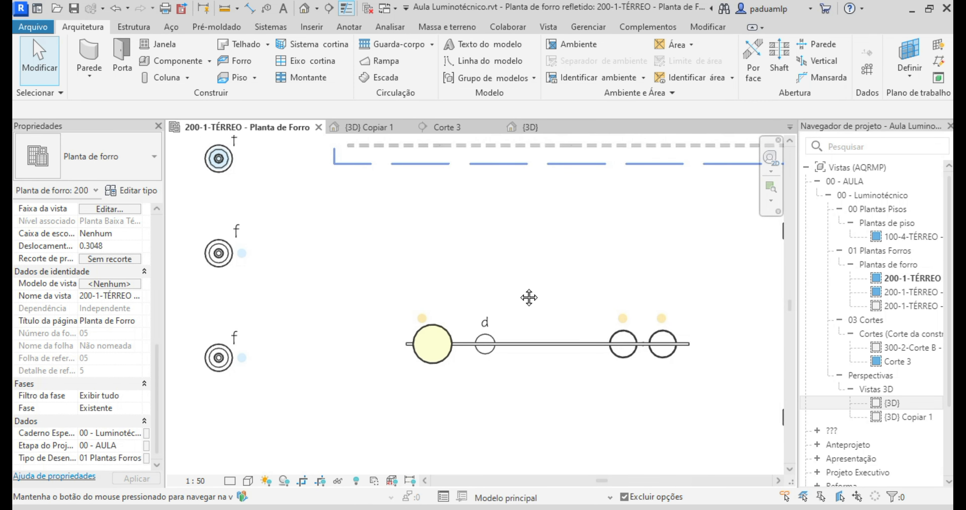
{"action": "scroll", "coordinate": [521, 296], "scroll_direction": "down", "scroll_amount": 1}
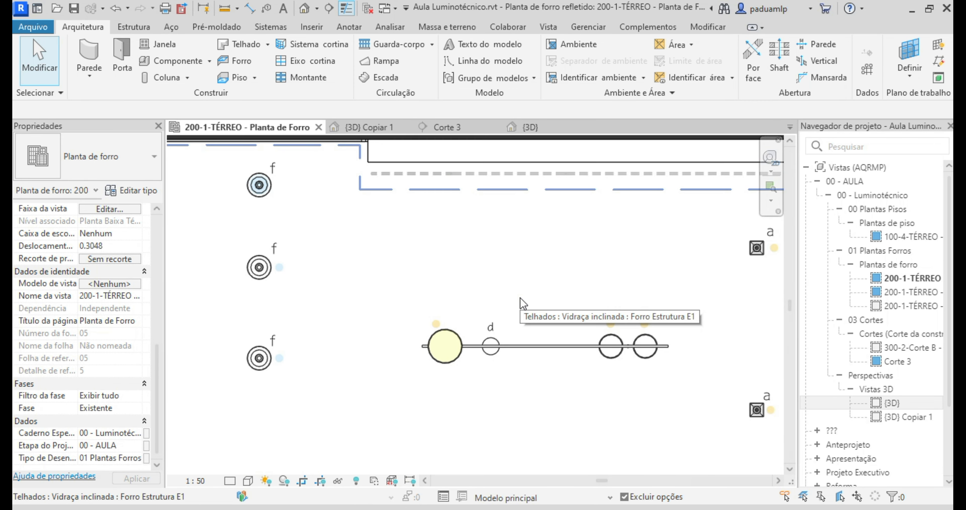
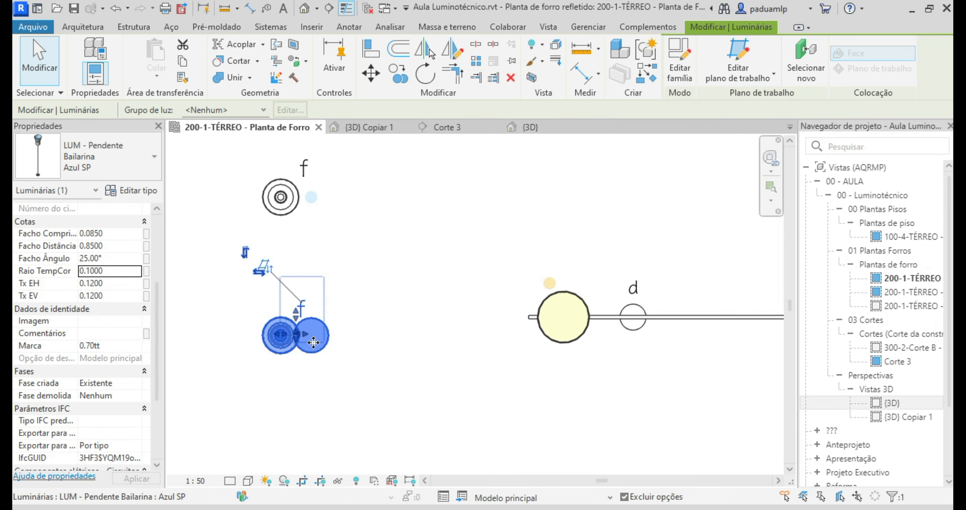
Step: Try a Hachura TempCor EH value of 0.5 in the Azul SP type properties of the lower f pendant
{"action": "left_click", "coordinate": [144, 190]}
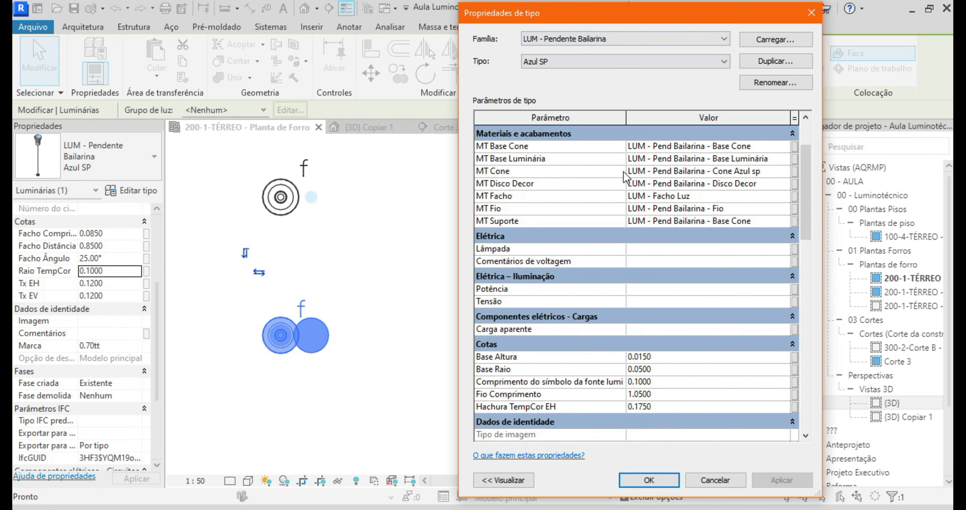
{"action": "scroll", "coordinate": [623, 176], "scroll_direction": "down", "scroll_amount": 3}
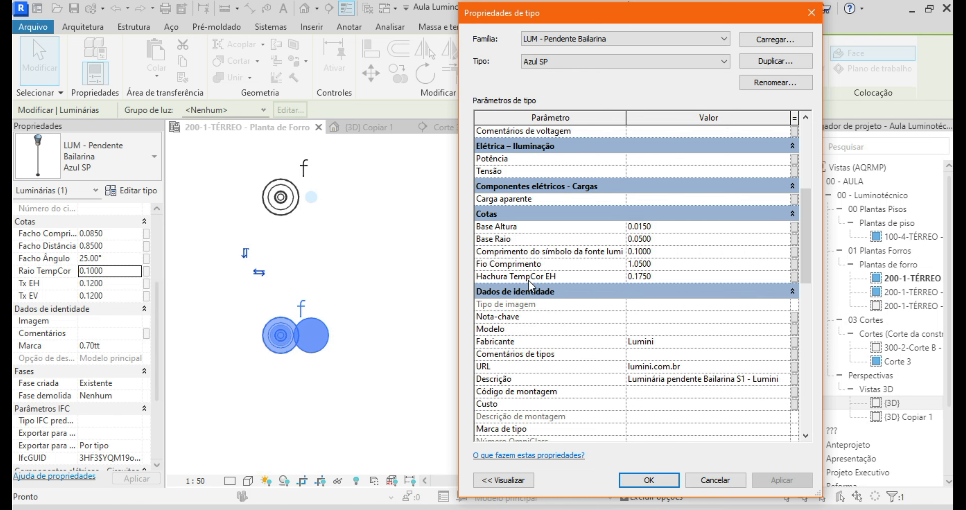
{"action": "left_click", "coordinate": [675, 277]}
{"action": "type", "text": "0.5"}
{"action": "left_click", "coordinate": [781, 479]}
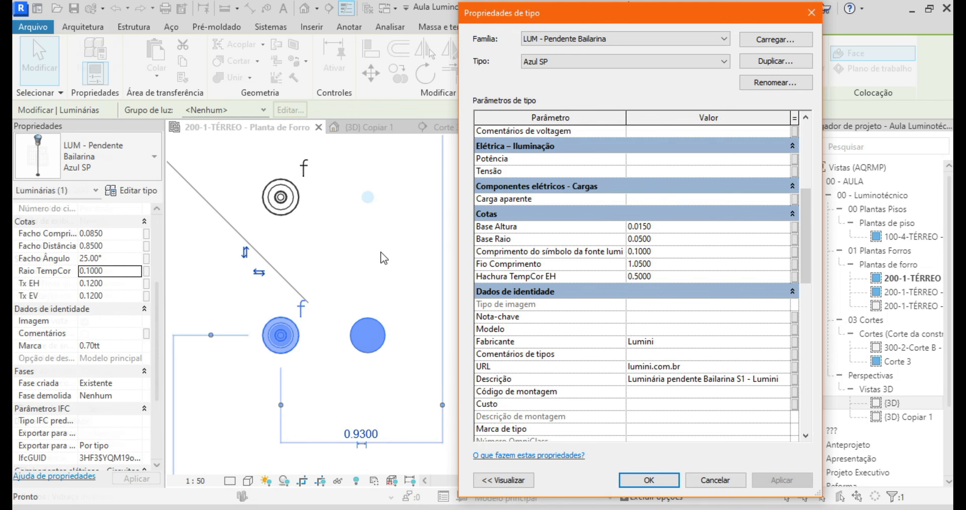
{"action": "key", "text": "Escape"}
{"action": "key", "text": "Escape"}
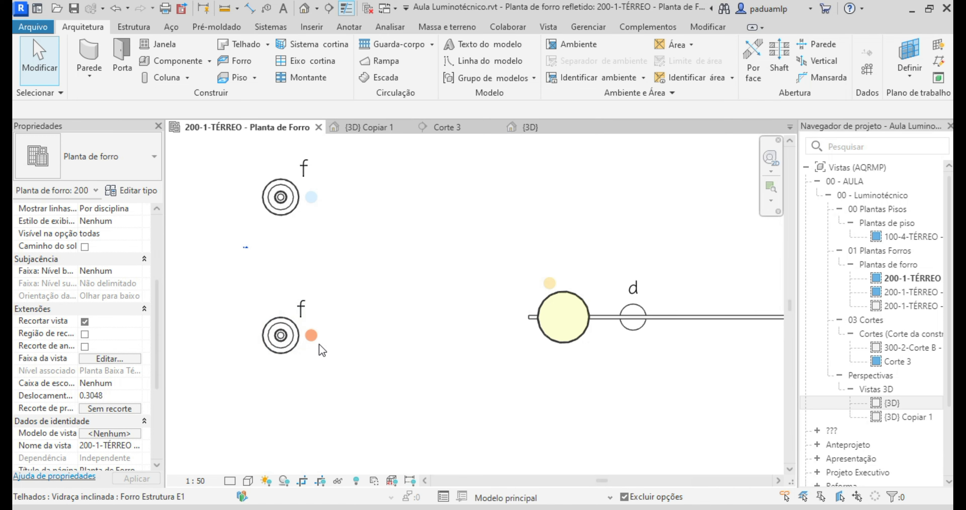
Step: Switch to the reference PDF to check the colour temperature symbols and legend on the Planta de Forro, and return to Revit
{"action": "left_click", "coordinate": [668, 474]}
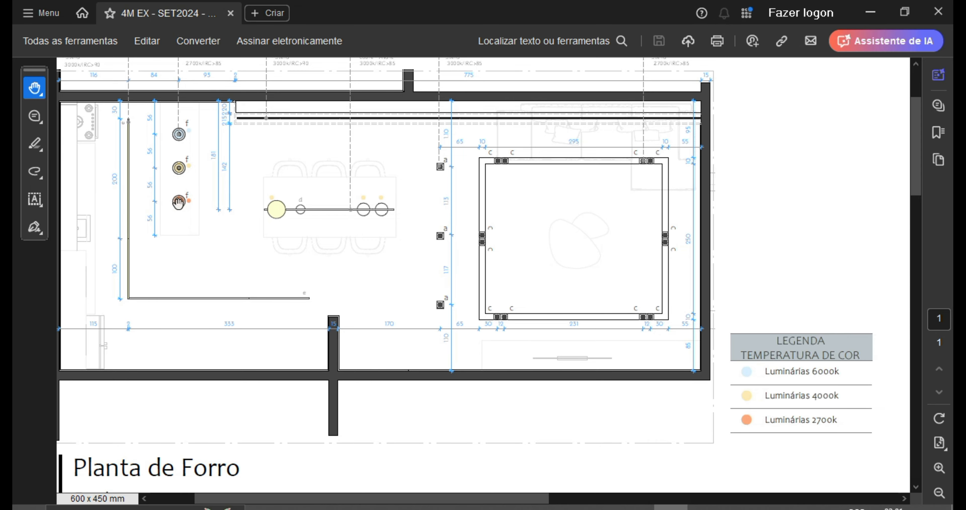
{"action": "key", "text": "alt+Tab"}
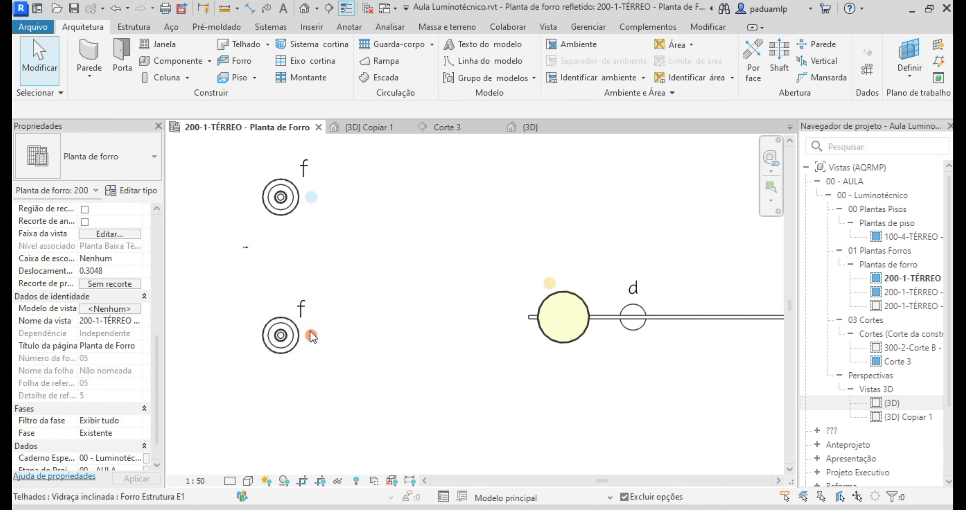
Step: Turn off the lower f pendant's 2700K visibility from the hatched ceiling plan and return to the first 200-1-TÉRREO ceiling plan
{"action": "double_click", "coordinate": [902, 292]}
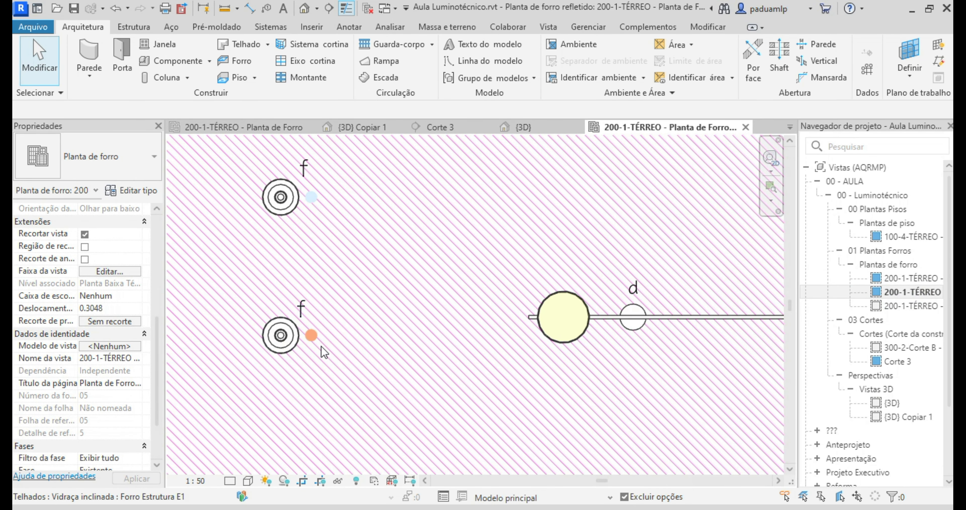
{"action": "scroll", "coordinate": [328, 353], "scroll_direction": "down", "scroll_amount": 6}
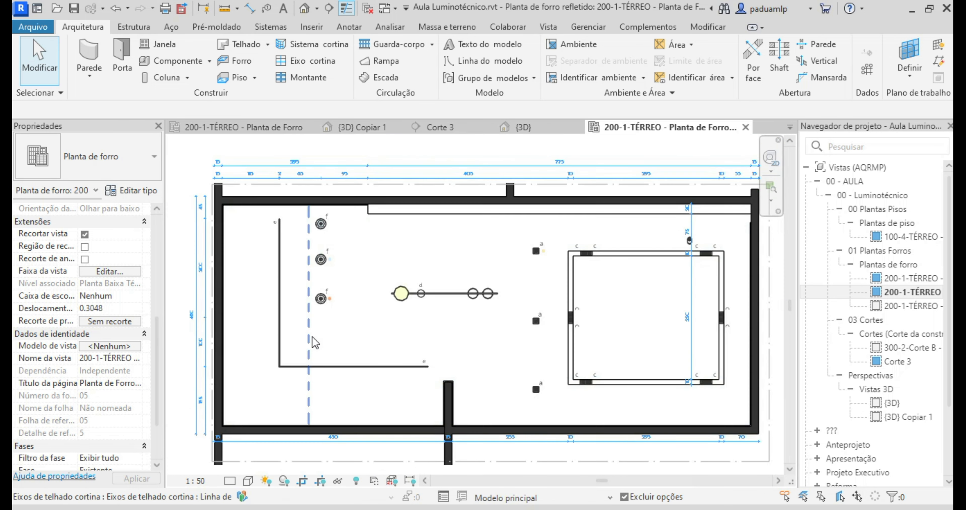
{"action": "left_click", "coordinate": [322, 304]}
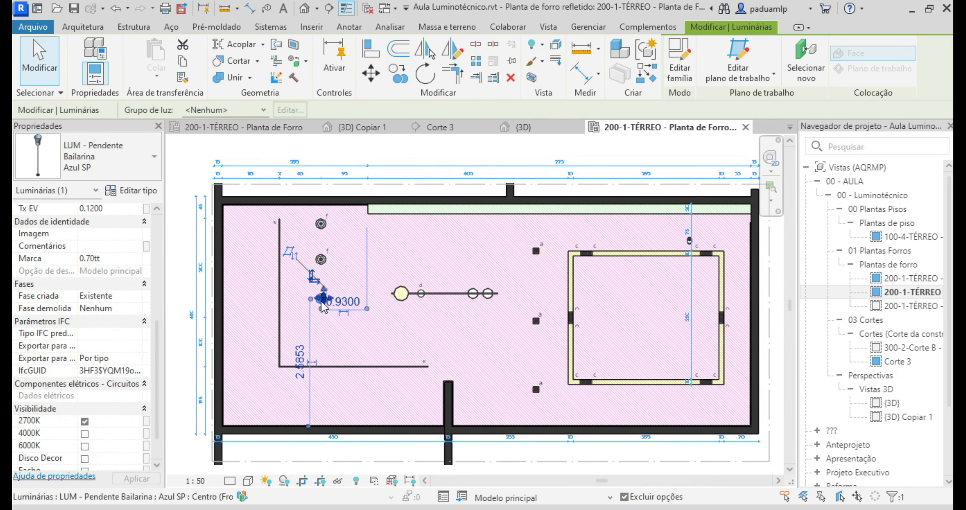
{"action": "left_click", "coordinate": [86, 422]}
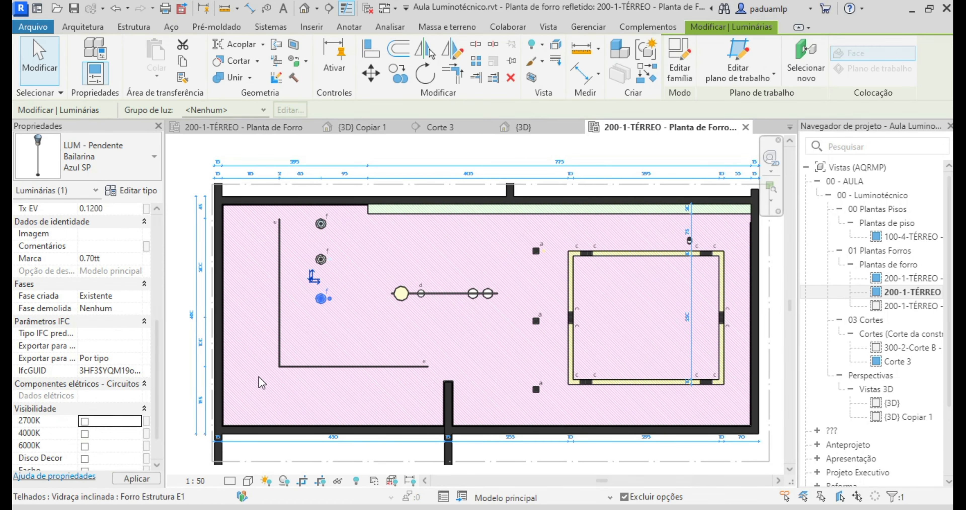
{"action": "left_click", "coordinate": [259, 127]}
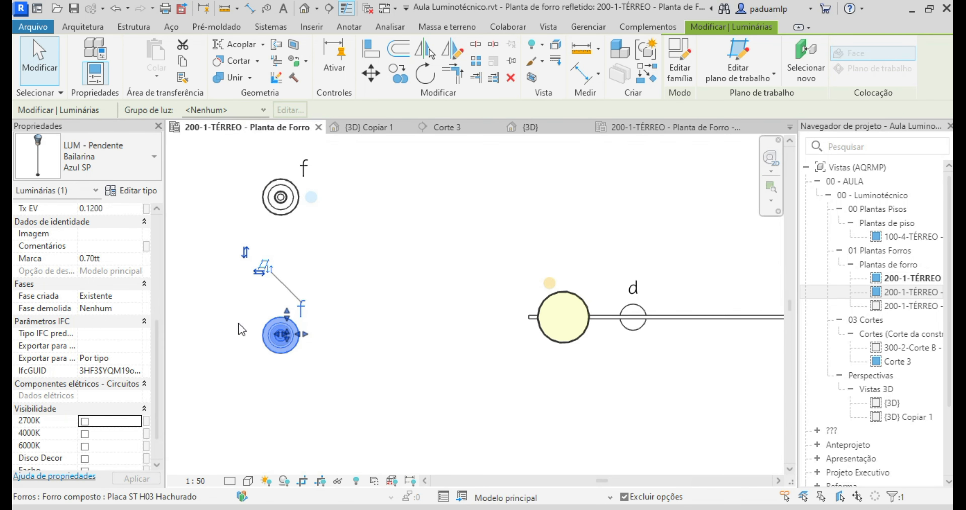
{"action": "left_click", "coordinate": [280, 402]}
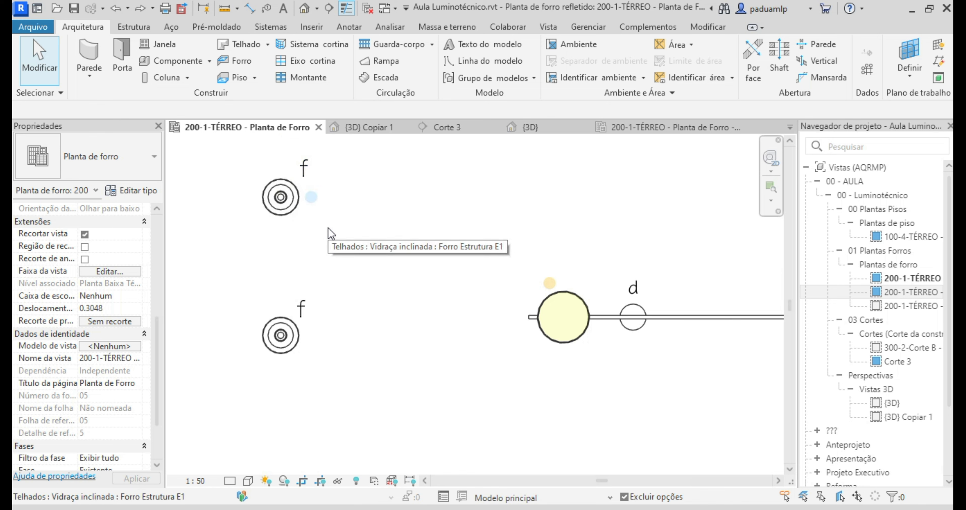
Step: Place a LUM - Temperatura de Cor 2700K detail component beside the lower f pendant
{"action": "left_click", "coordinate": [344, 28]}
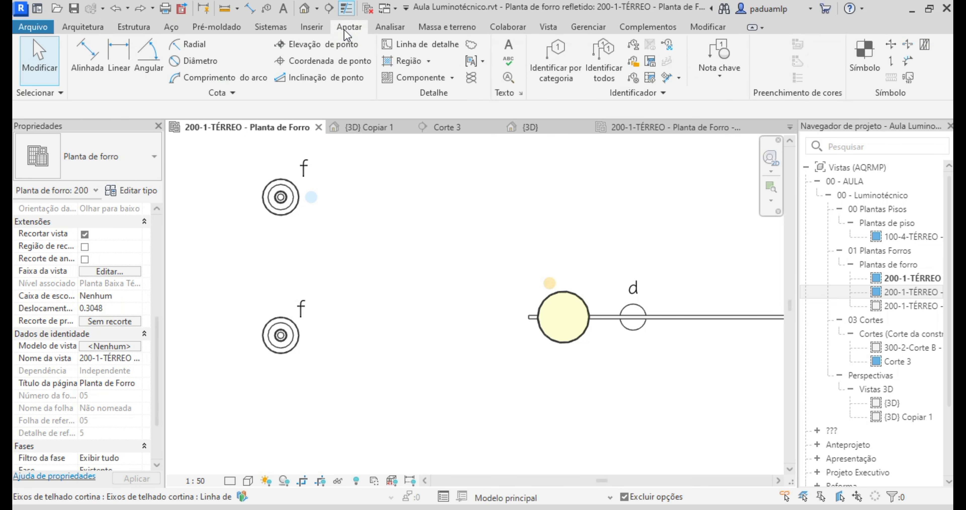
{"action": "left_click", "coordinate": [418, 77]}
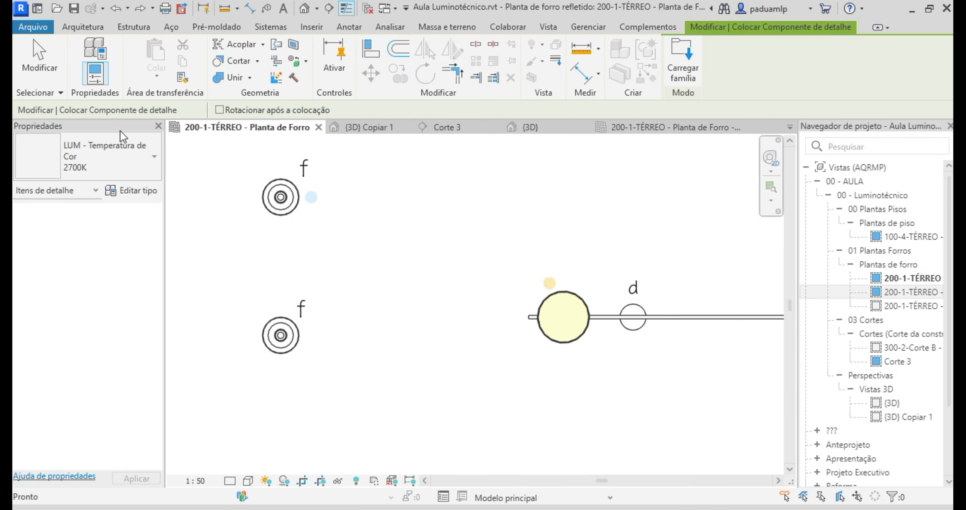
{"action": "left_click", "coordinate": [103, 158]}
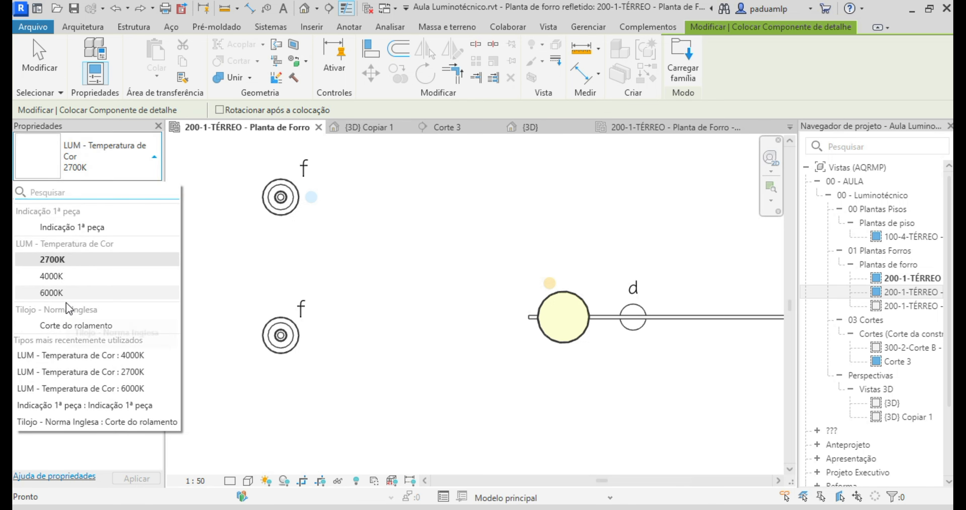
{"action": "left_click", "coordinate": [58, 259]}
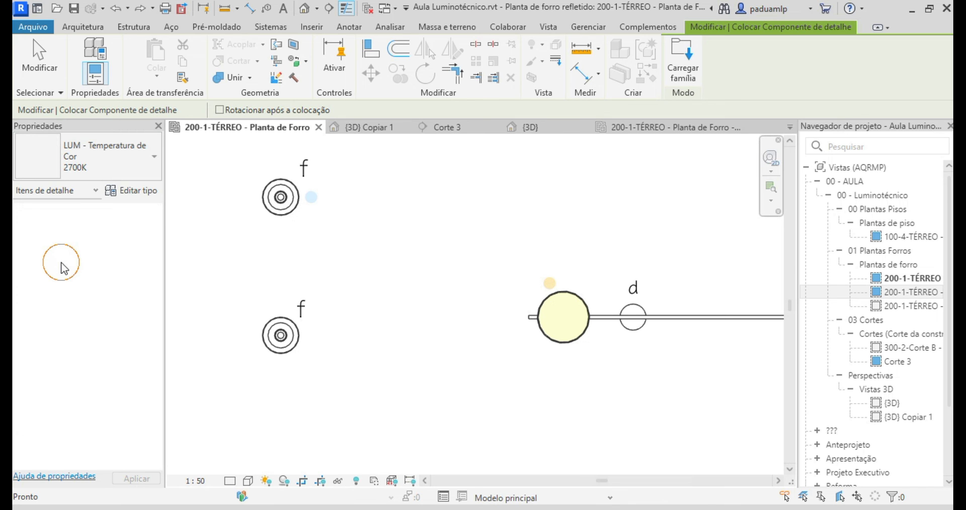
{"action": "left_click", "coordinate": [365, 330]}
{"action": "key", "text": "Escape"}
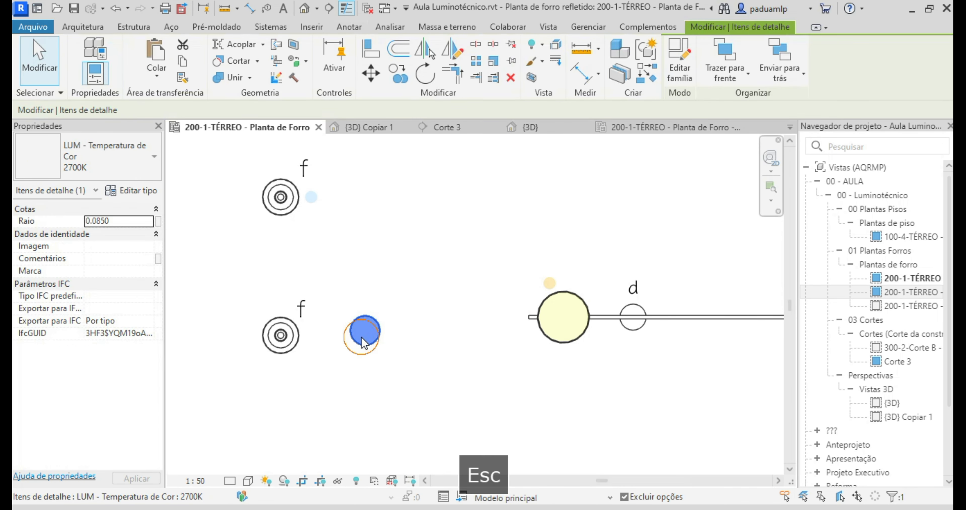
Step: Set the 2700K symbol's Raio to 0.035 and move it next to the lower f pendant
{"action": "left_click", "coordinate": [122, 224]}
{"action": "type", "text": "0.035"}
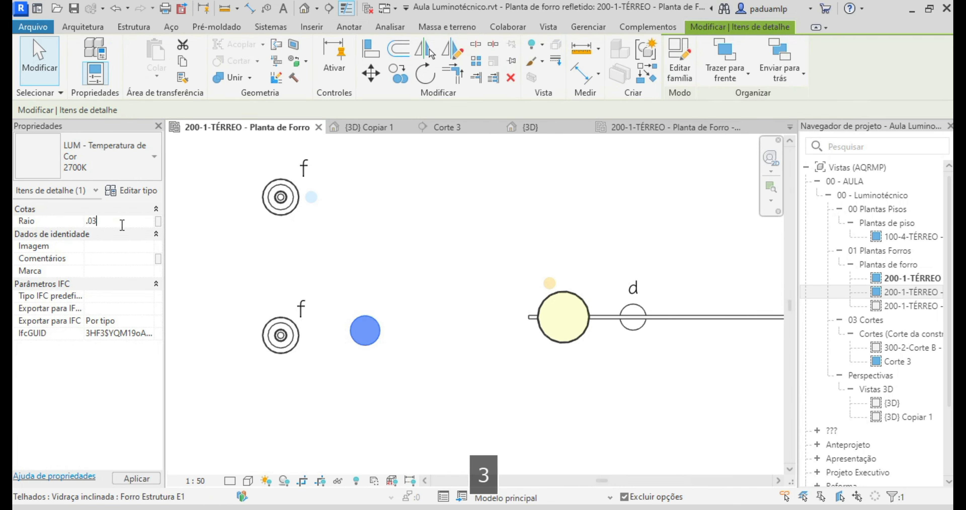
{"action": "left_click_drag", "start_coordinate": [364, 330], "coordinate": [319, 336]}
Step: Align the 2700K symbol with the lower f pendant's horizontal centre line
{"action": "key", "text": "Escape"}
{"action": "key", "text": "a"}
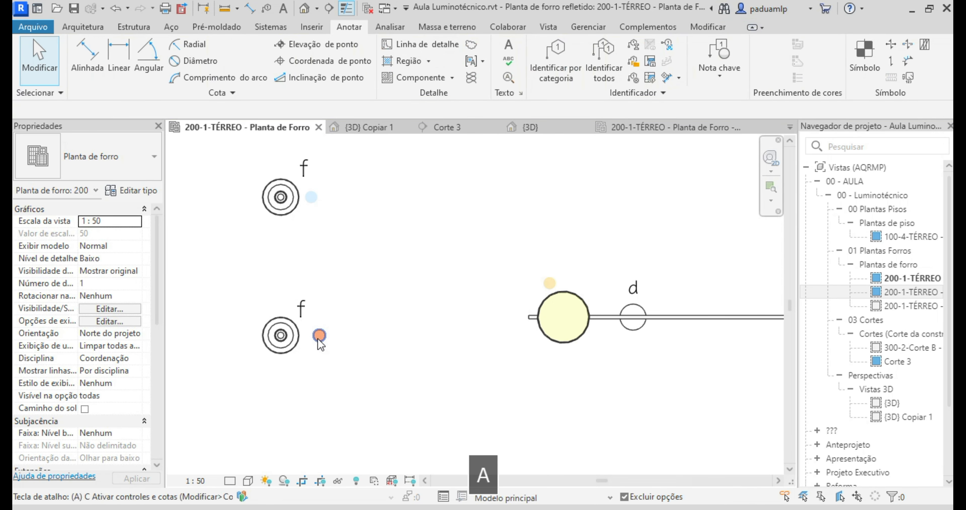
{"action": "key", "text": "l"}
{"action": "left_click", "coordinate": [319, 337]}
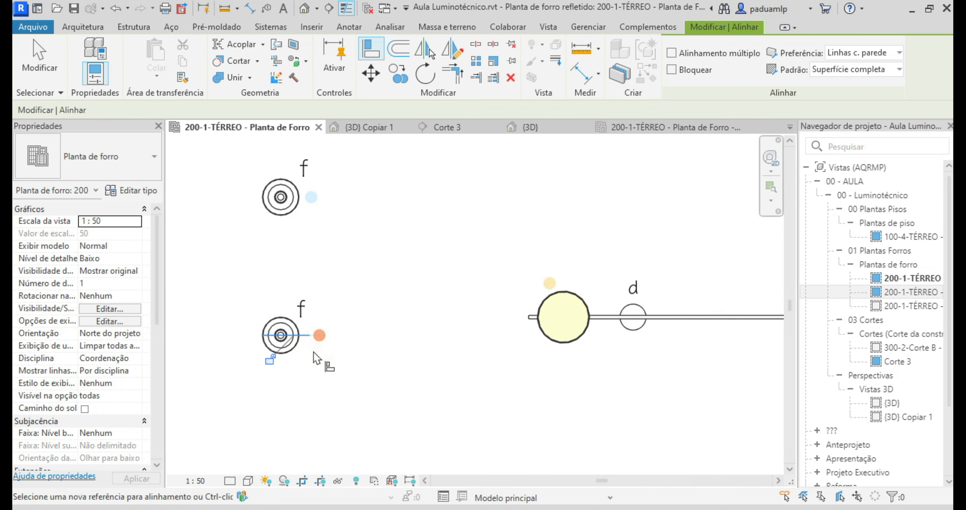
{"action": "key", "text": "Escape"}
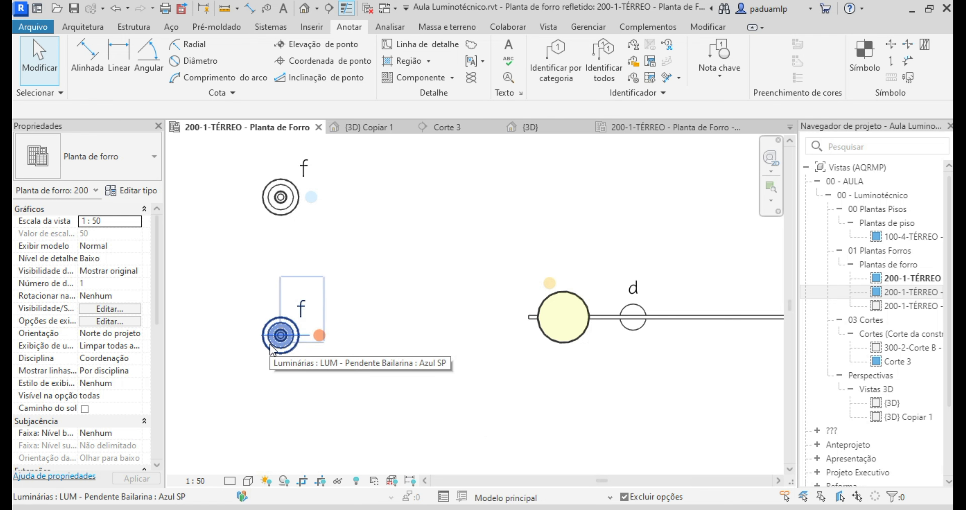
Step: Switch to the {3D} Copiar 1 view and inspect the properties of the middle pendant's round beam and the upper shelf's linear beam
{"action": "key", "text": "Escape"}
{"action": "key", "text": "z"}
{"action": "key", "text": "e"}
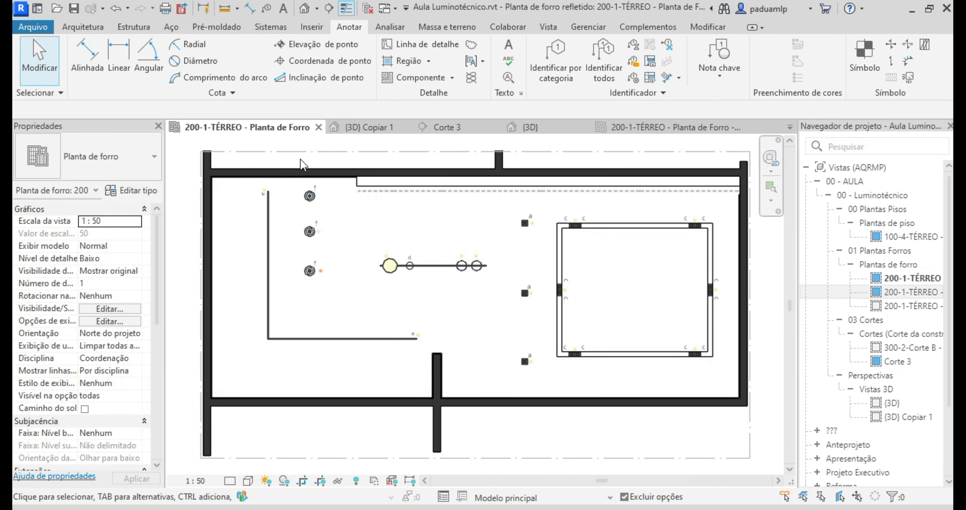
{"action": "left_click", "coordinate": [363, 127]}
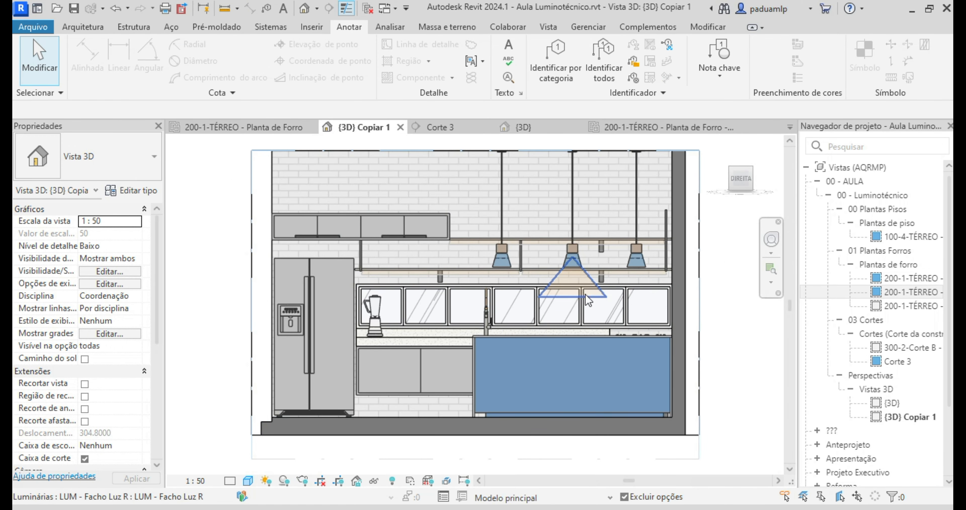
{"action": "middle_click_drag", "start_coordinate": [219, 330], "coordinate": [218, 337]}
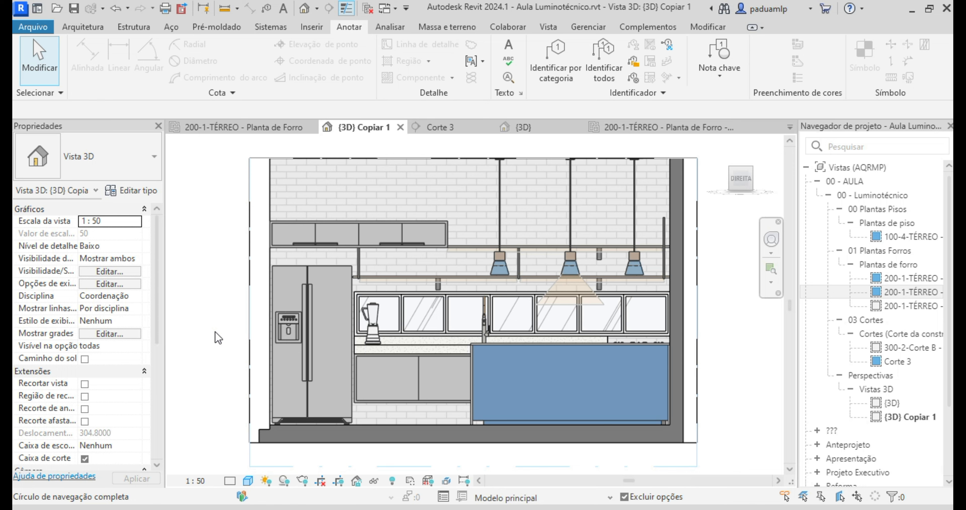
{"action": "left_click", "coordinate": [565, 300]}
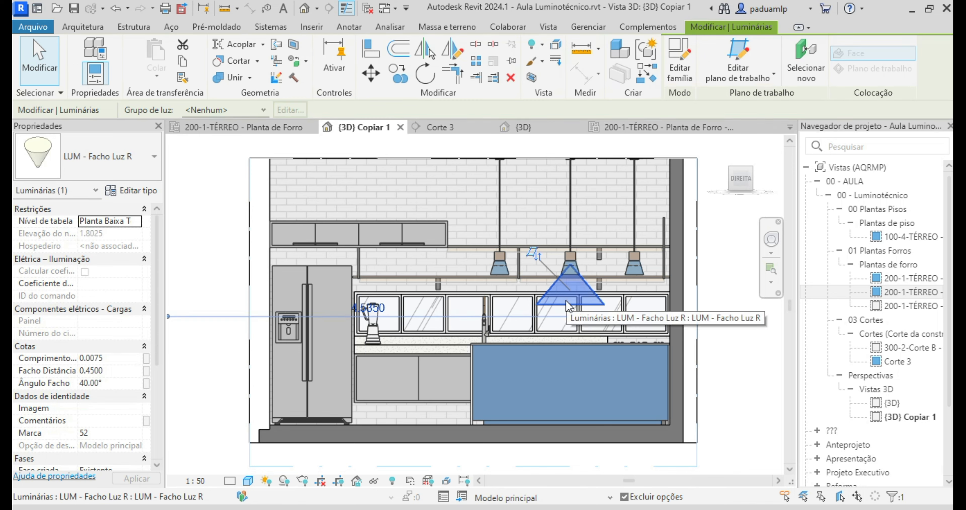
{"action": "left_click", "coordinate": [465, 252]}
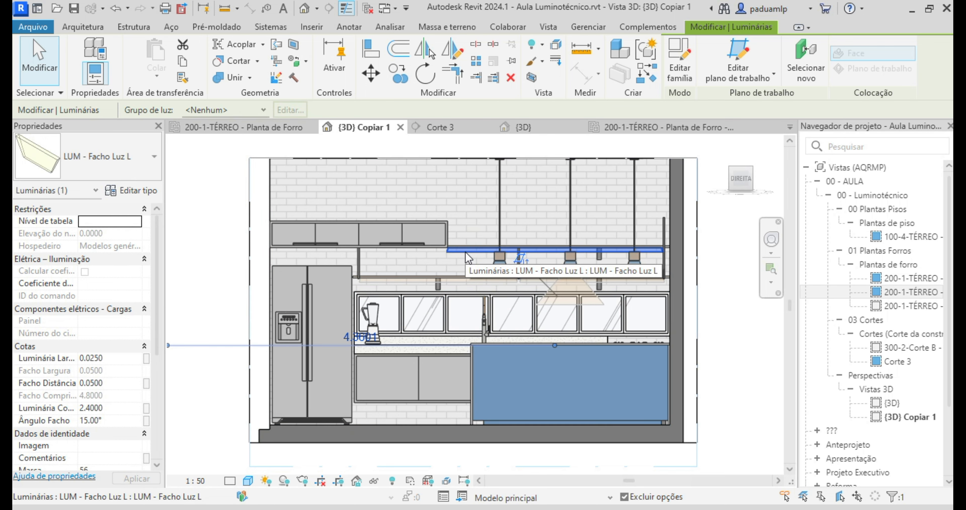
{"action": "key", "text": "Escape"}
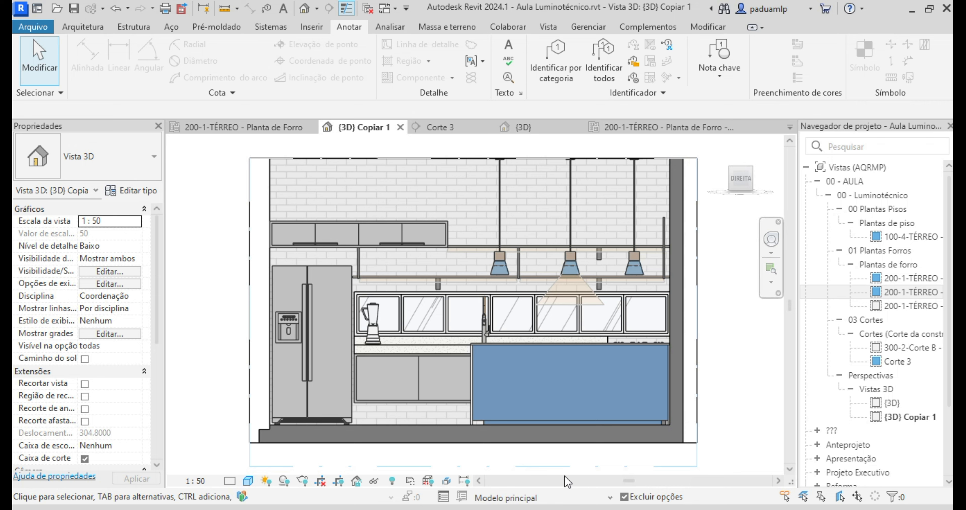
Step: Raise the bottom of the section box to the middle of the kitchen windows to expose the pendants from below
{"action": "left_click", "coordinate": [536, 467]}
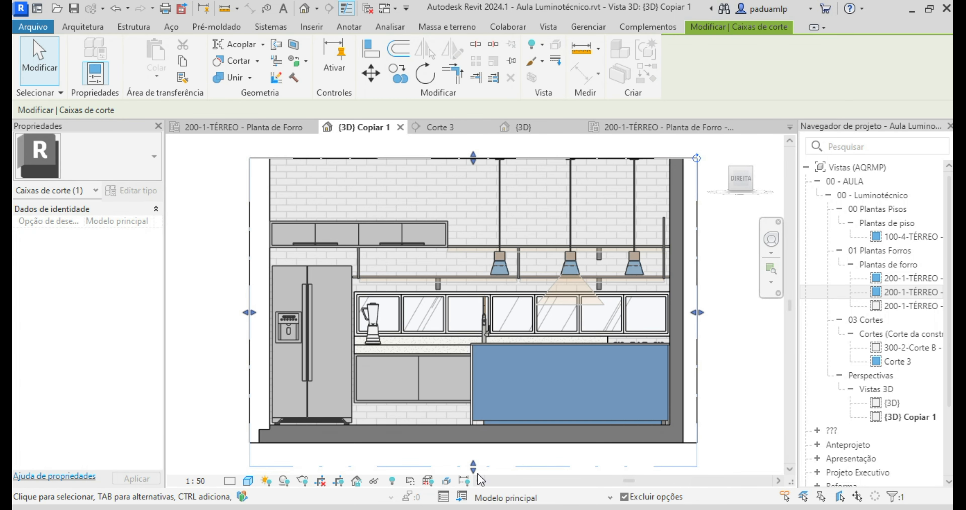
{"action": "left_click_drag", "start_coordinate": [473, 457], "coordinate": [480, 330]}
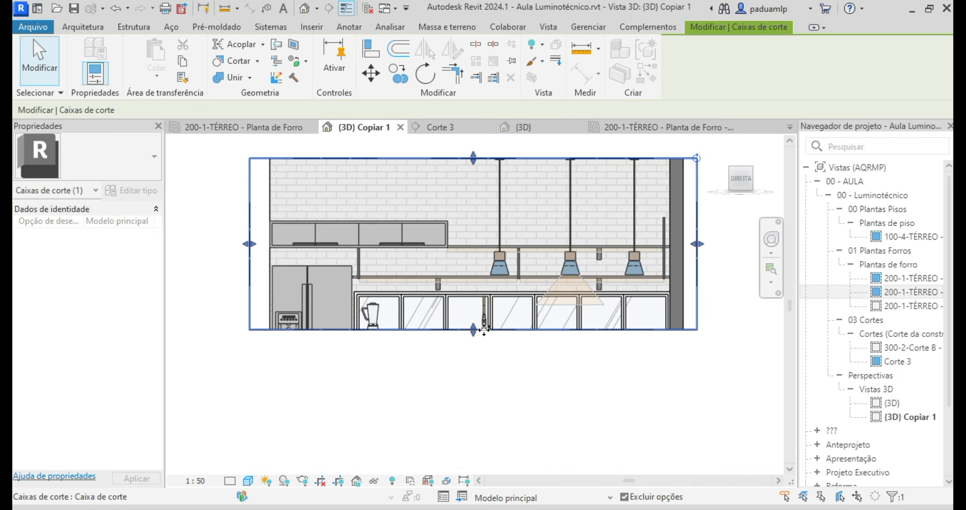
{"action": "left_click", "coordinate": [459, 396]}
{"action": "middle_click_drag", "start_coordinate": [459, 395], "coordinate": [513, 308], "text": "shift"}
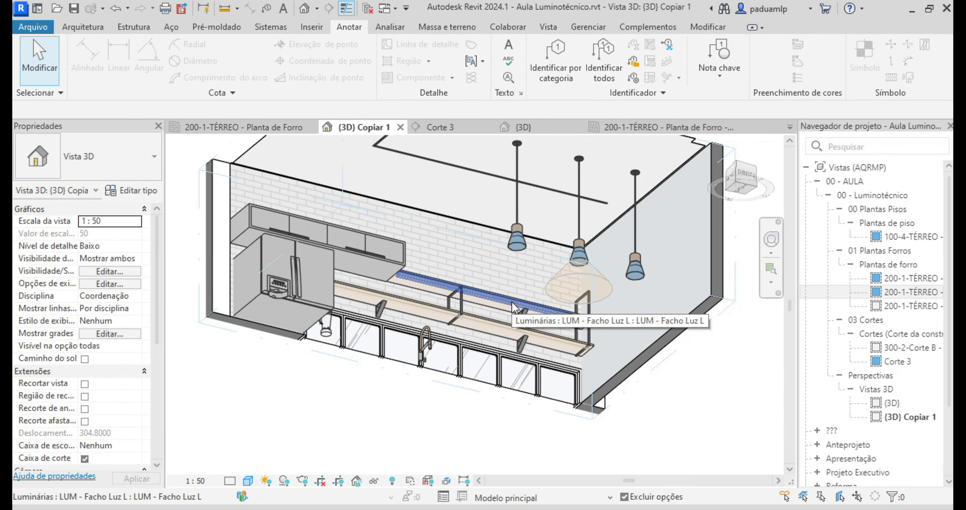
Step: Place a LUM - Facho Luz R luminaire on the underside lamp face of the pendant nearest the refrigerator
{"action": "key", "text": "l"}
{"action": "key", "text": "f"}
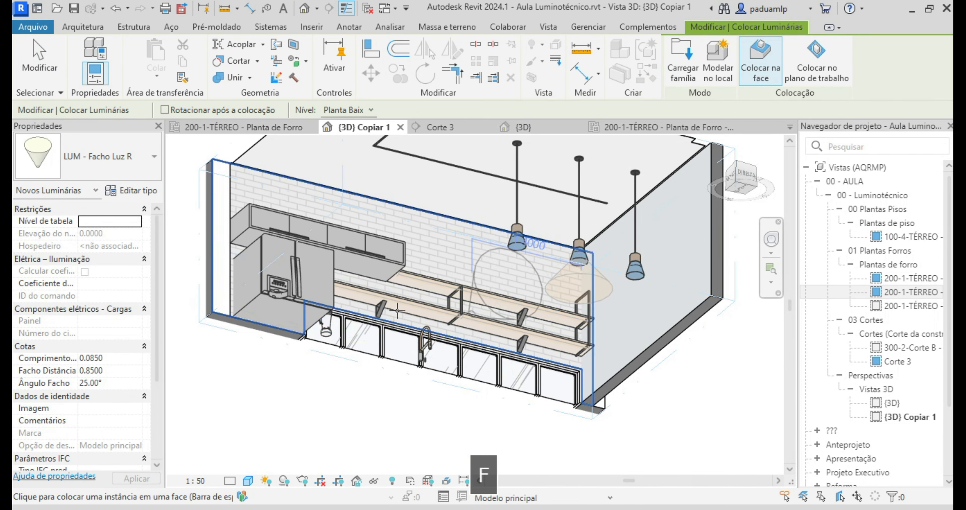
{"action": "left_click", "coordinate": [106, 156]}
{"action": "scroll", "coordinate": [94, 262], "scroll_direction": "up", "scroll_amount": 1}
{"action": "mouse_move", "coordinate": [52, 285]}
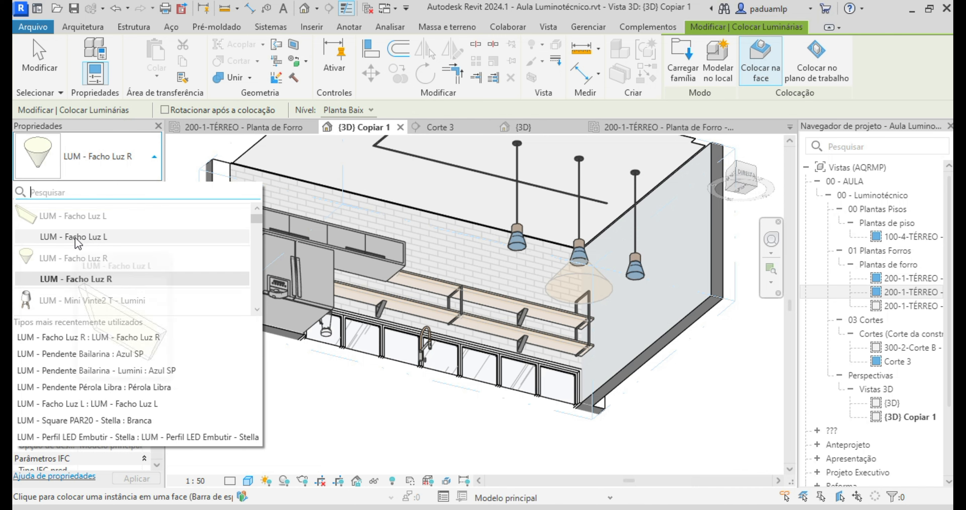
{"action": "mouse_move", "coordinate": [96, 243]}
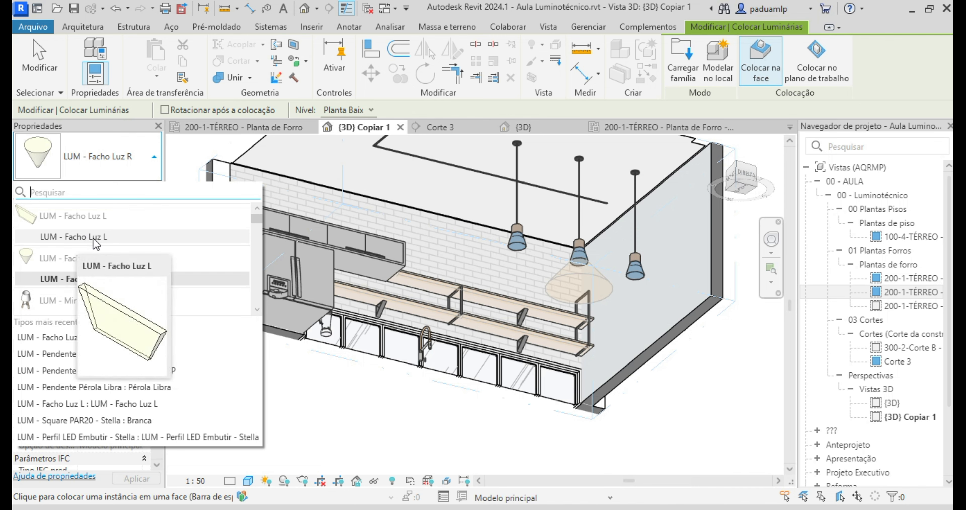
{"action": "left_click", "coordinate": [75, 279]}
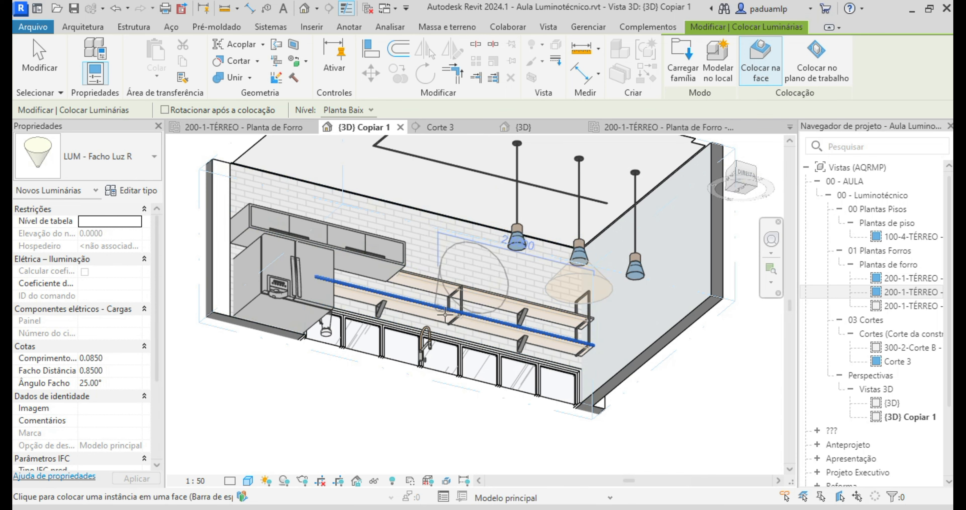
{"action": "middle_click_drag", "start_coordinate": [434, 262], "coordinate": [458, 202], "text": "shift"}
{"action": "scroll", "coordinate": [528, 204], "scroll_direction": "up", "scroll_amount": 5}
{"action": "scroll", "coordinate": [486, 236], "scroll_direction": "up", "scroll_amount": 5}
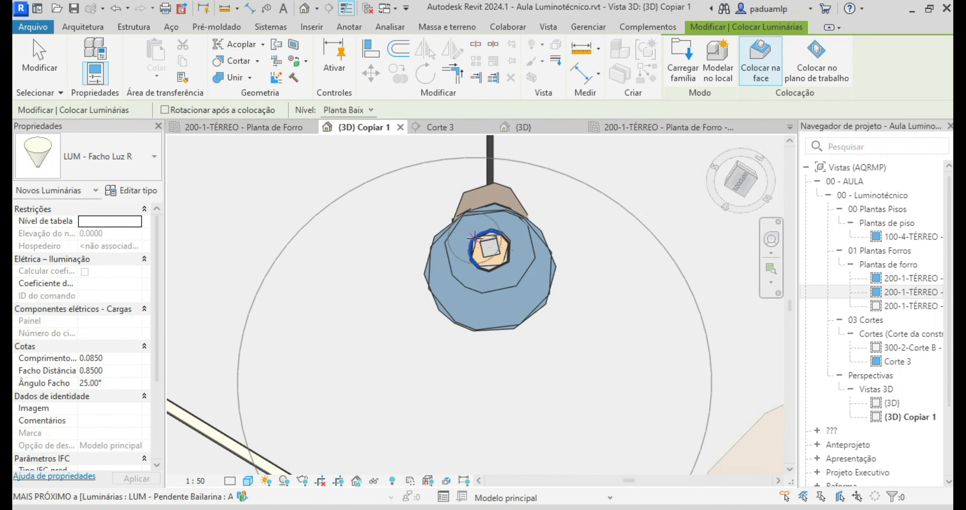
{"action": "key", "text": "Escape"}
Step: Lower the bottom of the section box to include the kitchen counter again and view the pendants straight from the right side
{"action": "scroll", "coordinate": [397, 199], "scroll_direction": "down", "scroll_amount": 5}
{"action": "middle_click_drag", "start_coordinate": [397, 199], "coordinate": [410, 242], "text": "shift"}
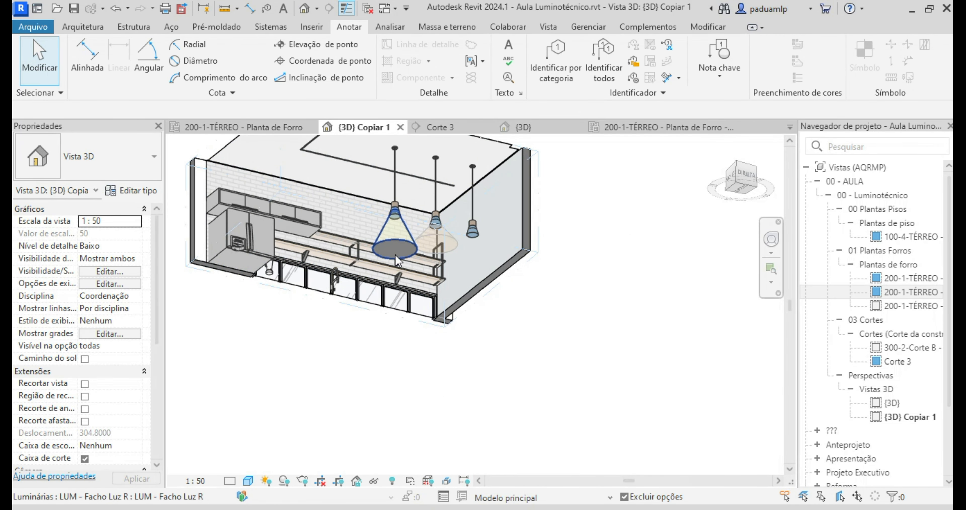
{"action": "left_click", "coordinate": [537, 256]}
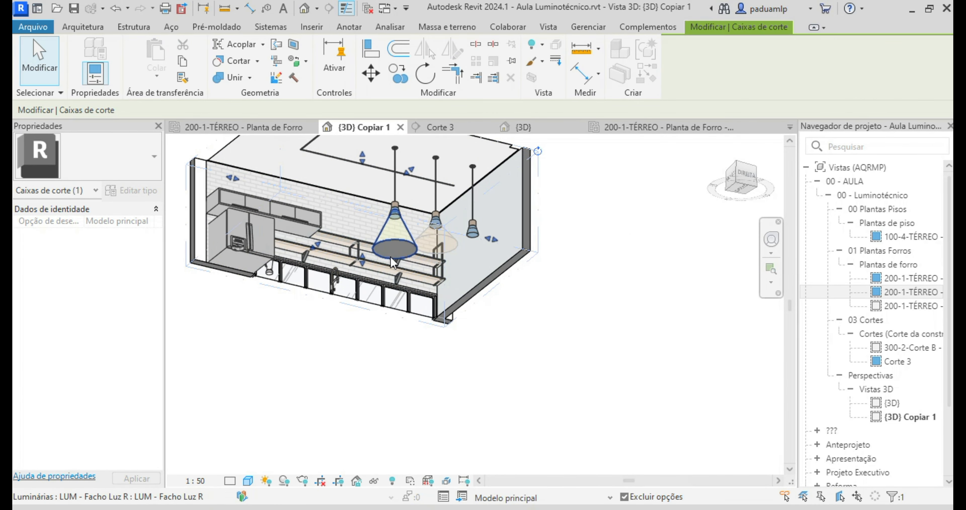
{"action": "left_click_drag", "start_coordinate": [362, 259], "coordinate": [362, 319]}
{"action": "middle_click_drag", "start_coordinate": [403, 300], "coordinate": [532, 360], "text": "shift"}
{"action": "scroll", "coordinate": [546, 323], "scroll_direction": "up", "scroll_amount": 5}
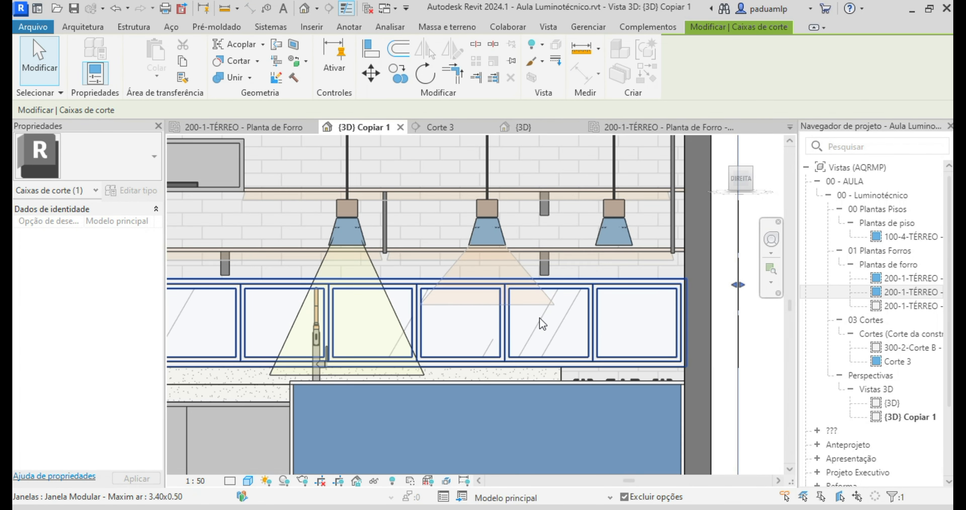
Step: Set the newly placed round beam's Facho Distância to 0.45
{"action": "left_click", "coordinate": [370, 300]}
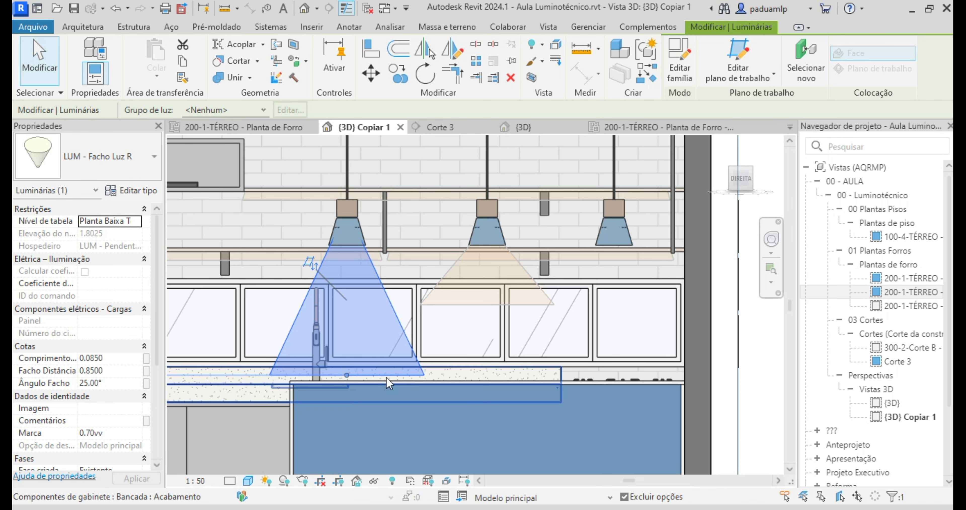
{"action": "left_click", "coordinate": [113, 371]}
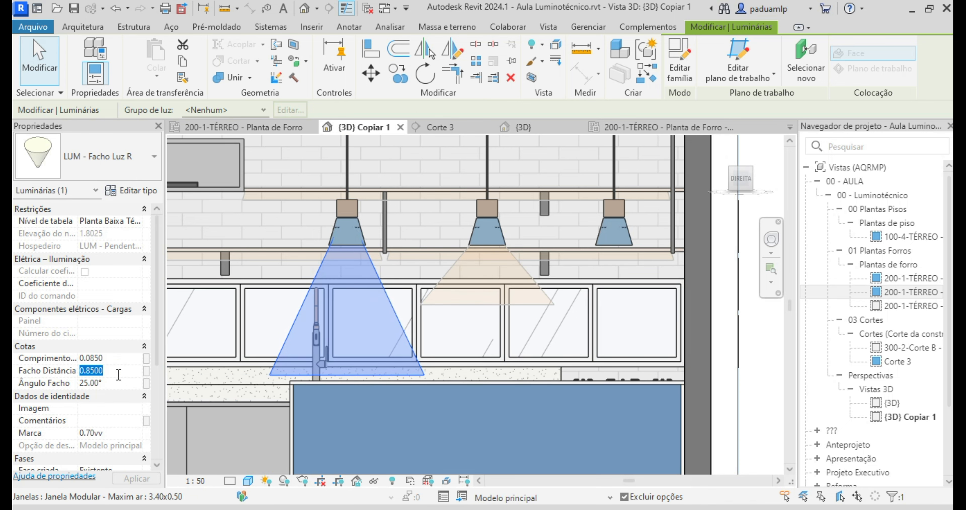
{"action": "type", "text": ".45"}
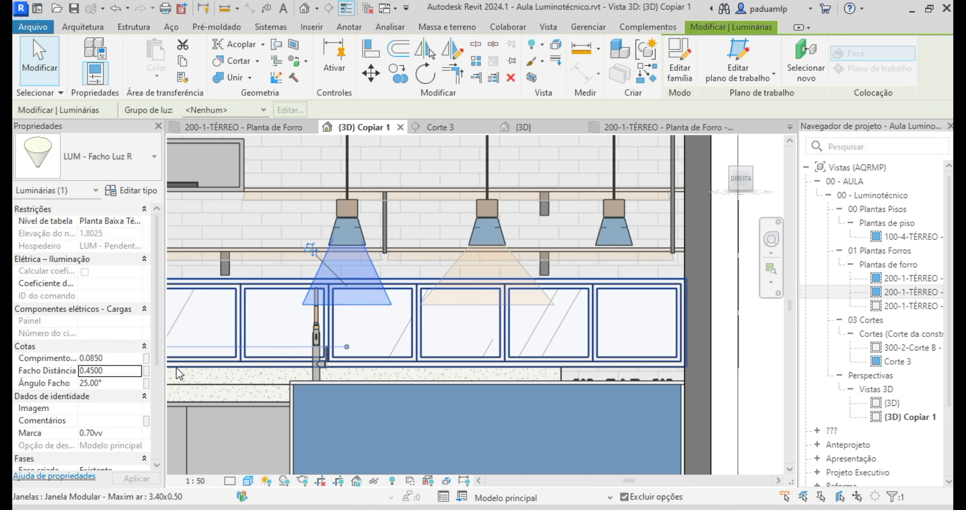
Step: Try a Comprimento of 0.025 for the round beam, and settle on 0.05
{"action": "left_click", "coordinate": [121, 358]}
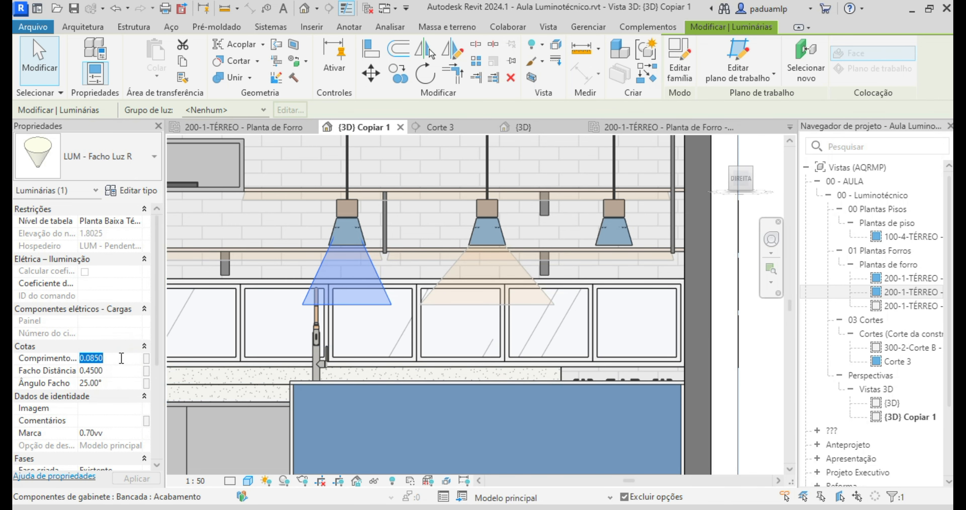
{"action": "type", "text": "0.025"}
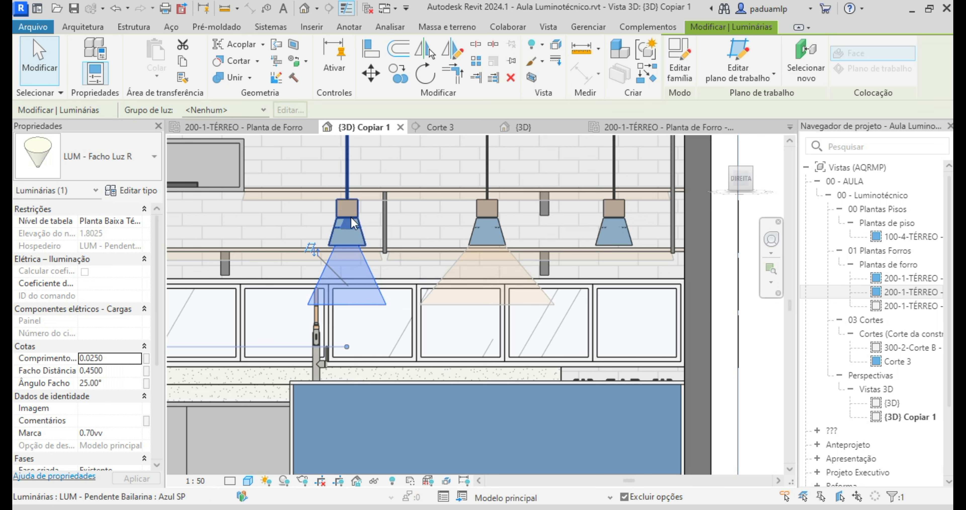
{"action": "left_click", "coordinate": [121, 360]}
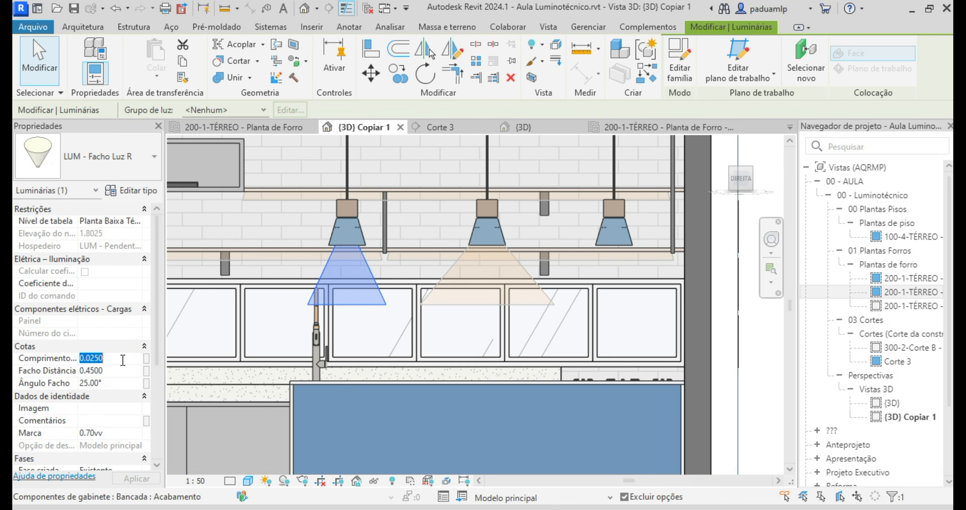
{"action": "type", "text": ".05"}
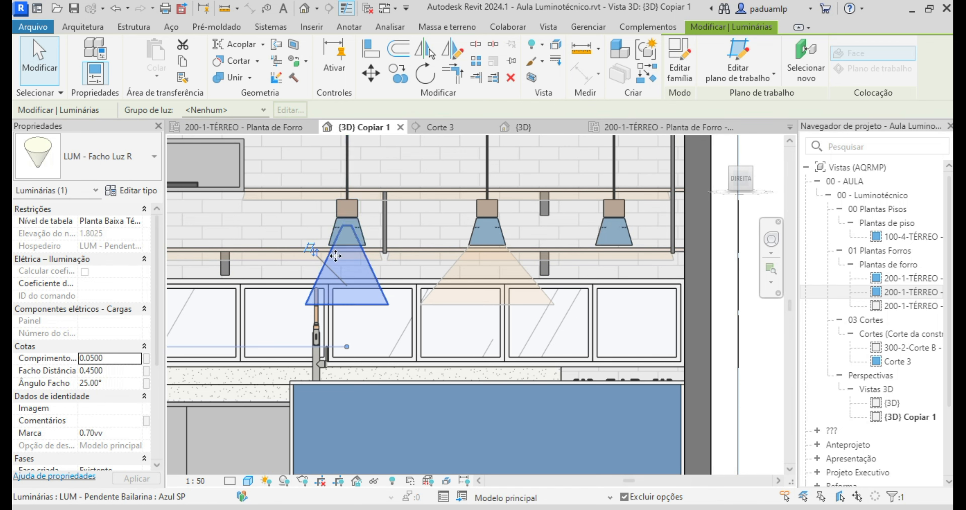
Step: Try Ângulo Facho values of 50° and 35° on the round beam, and settle on 30°
{"action": "left_click", "coordinate": [120, 382]}
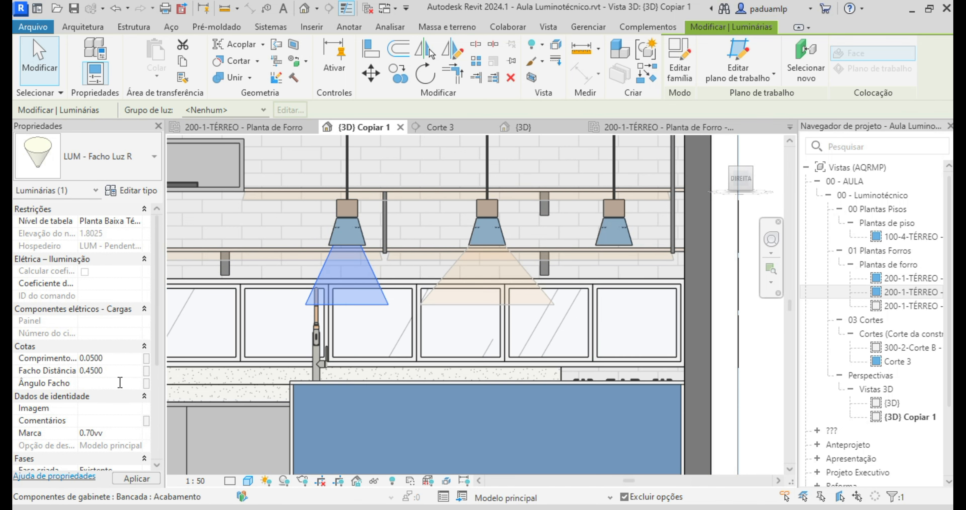
{"action": "type", "text": "50"}
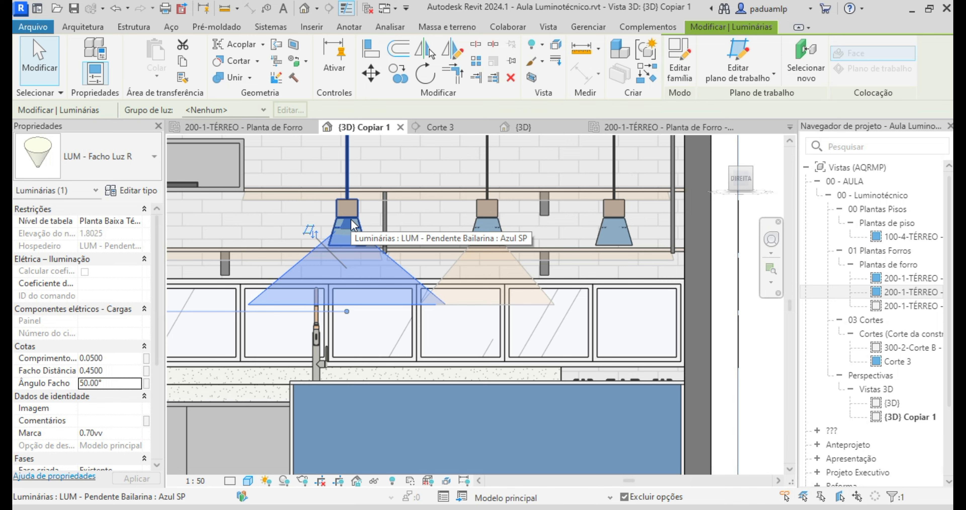
{"action": "left_click", "coordinate": [116, 382]}
{"action": "type", "text": "35"}
{"action": "key", "text": "Return"}
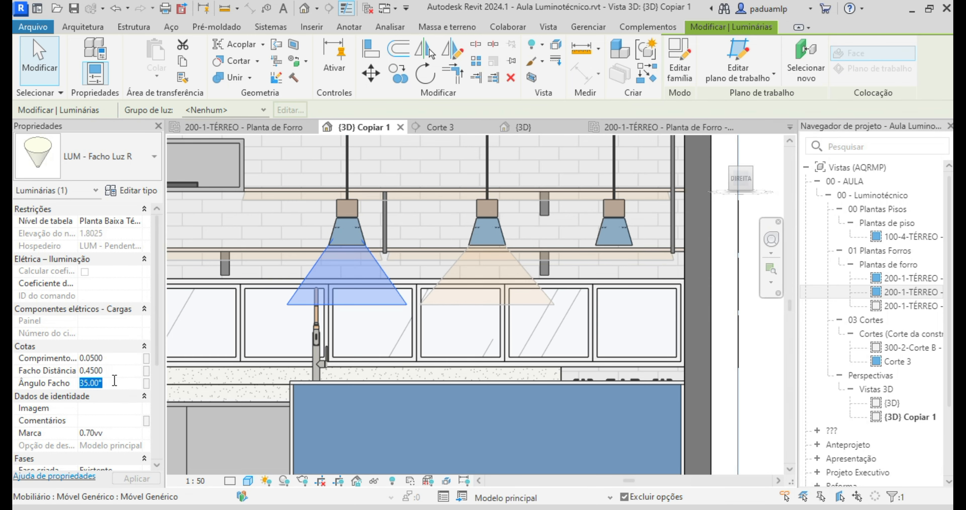
{"action": "type", "text": "30"}
Step: Review the type properties of LUM - Facho Luz R, including its MT Facho material, and close them without changes
{"action": "left_click", "coordinate": [139, 190]}
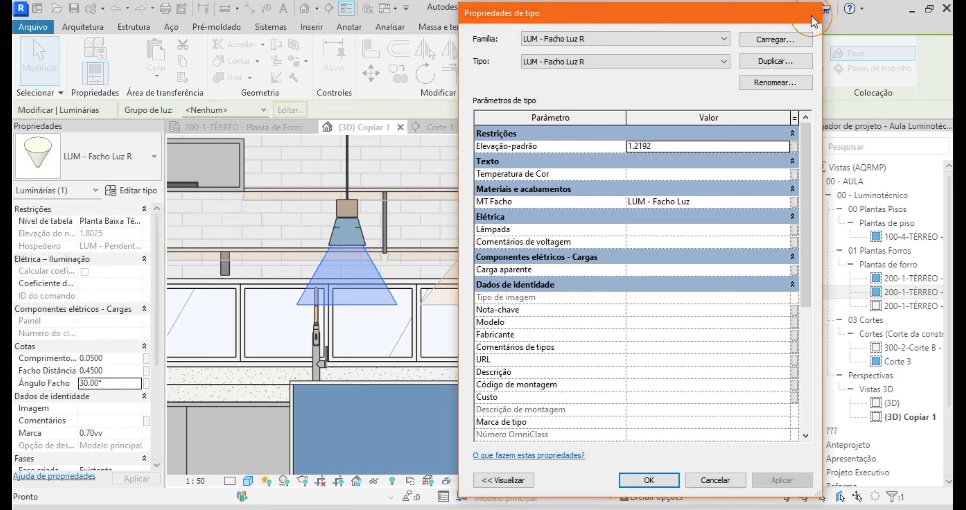
{"action": "key", "text": "Escape"}
{"action": "key", "text": "Escape"}
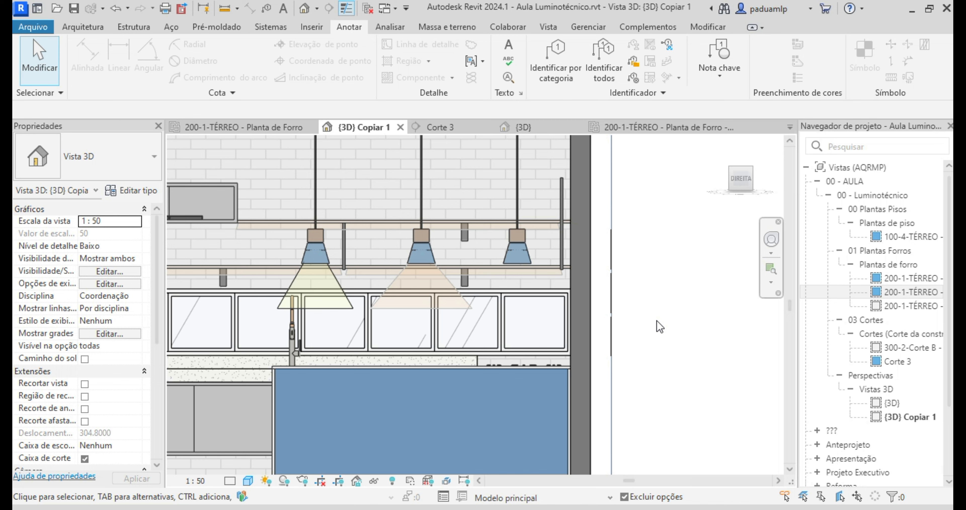
Step: Enable the Facho visibility parameter of the LUM - Pendente Bailarina pendant nearest the end wall
{"action": "left_click", "coordinate": [519, 248]}
{"action": "scroll", "coordinate": [56, 374], "scroll_direction": "down", "scroll_amount": 10}
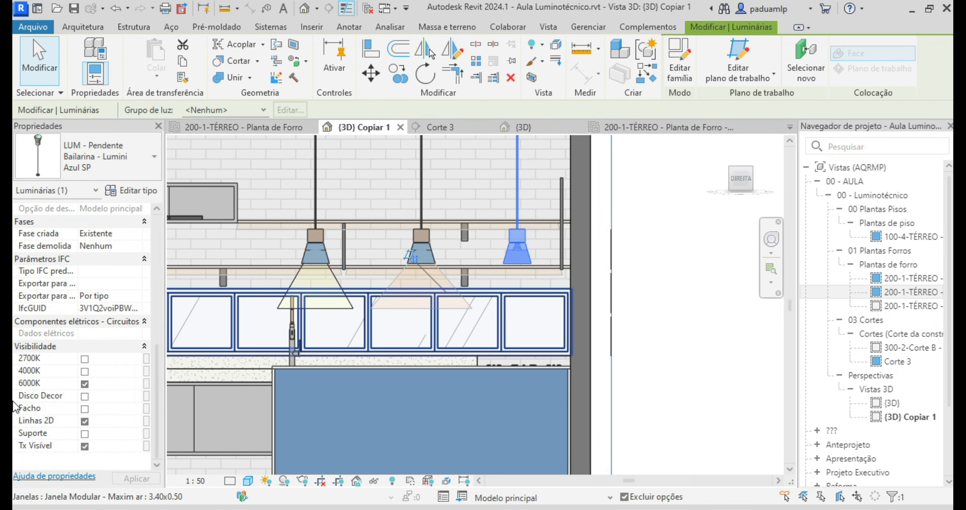
{"action": "left_click", "coordinate": [84, 408]}
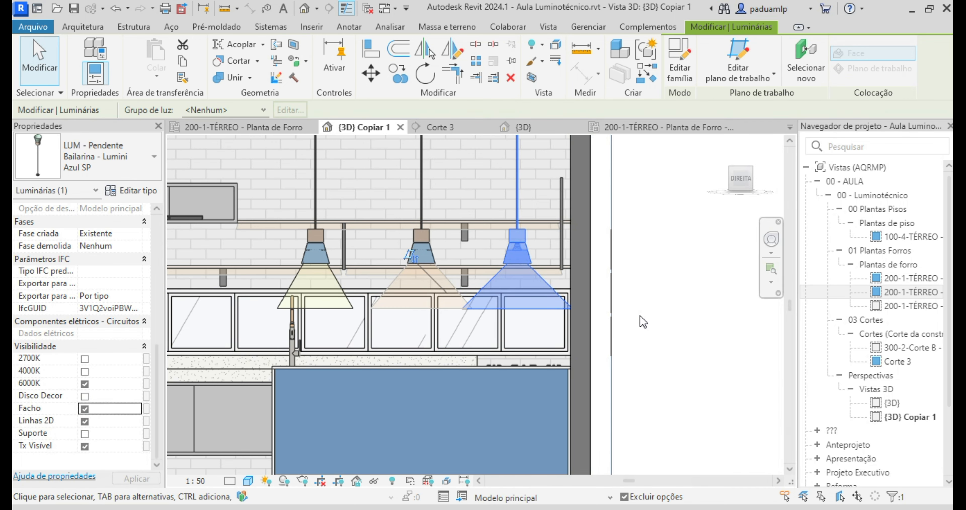
{"action": "key", "text": "Escape"}
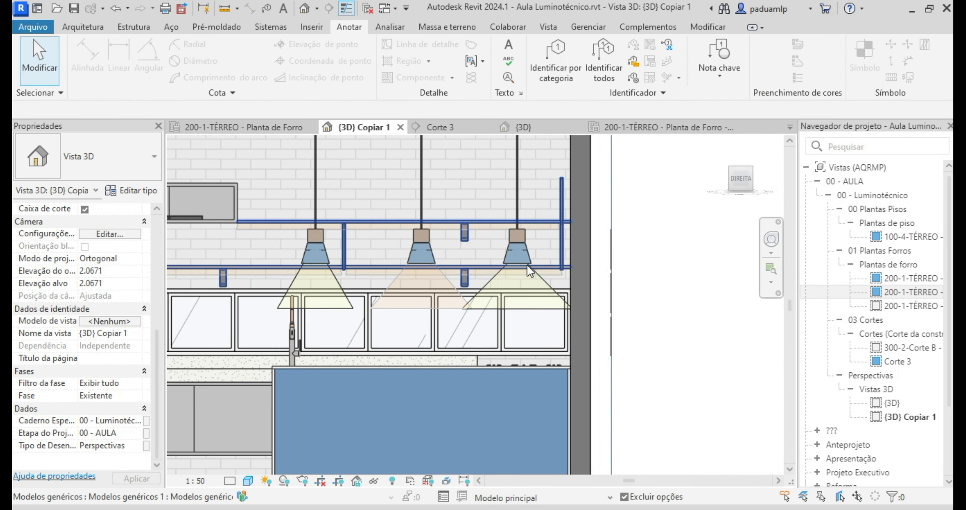
Step: Examine the built-in Facho dimension parameters of the pendant nearest the end wall
{"action": "left_click", "coordinate": [515, 257]}
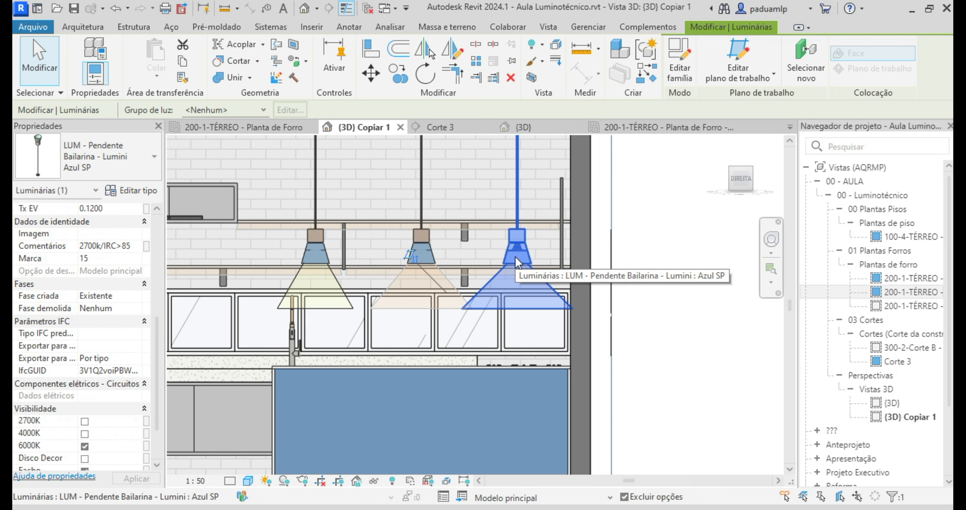
{"action": "scroll", "coordinate": [70, 392], "scroll_direction": "up", "scroll_amount": 4}
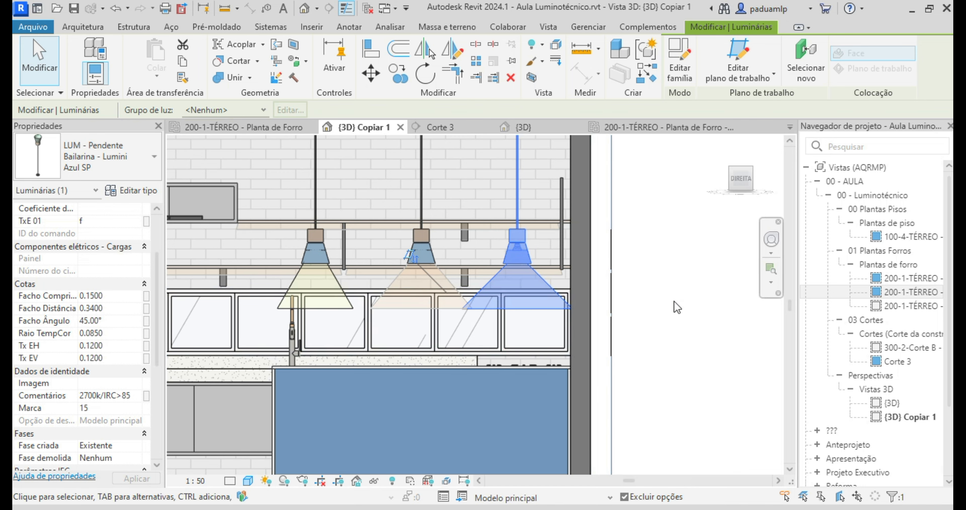
{"action": "key", "text": "Escape"}
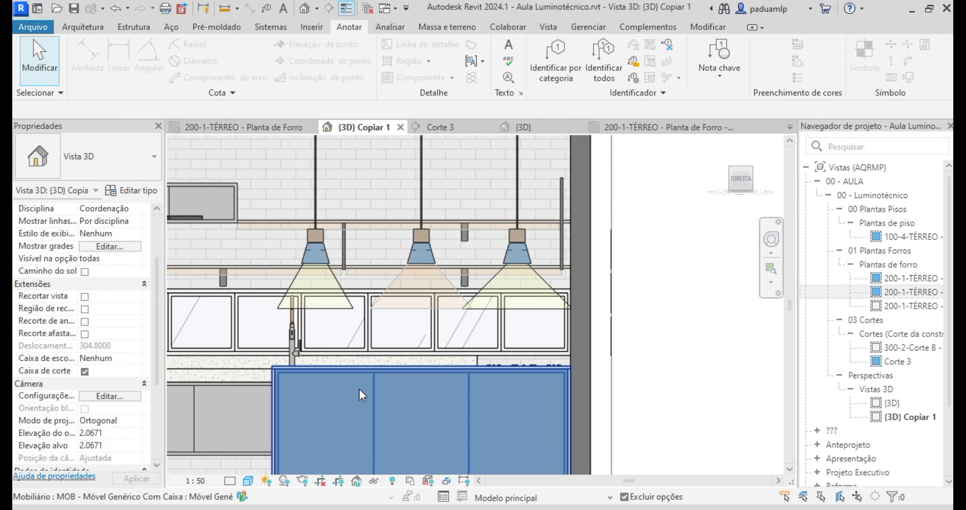
Step: Override the round Facho Luz R beam's graphics by element, trying a surface transparency of 41 and settling on 15
{"action": "left_click", "coordinate": [319, 301]}
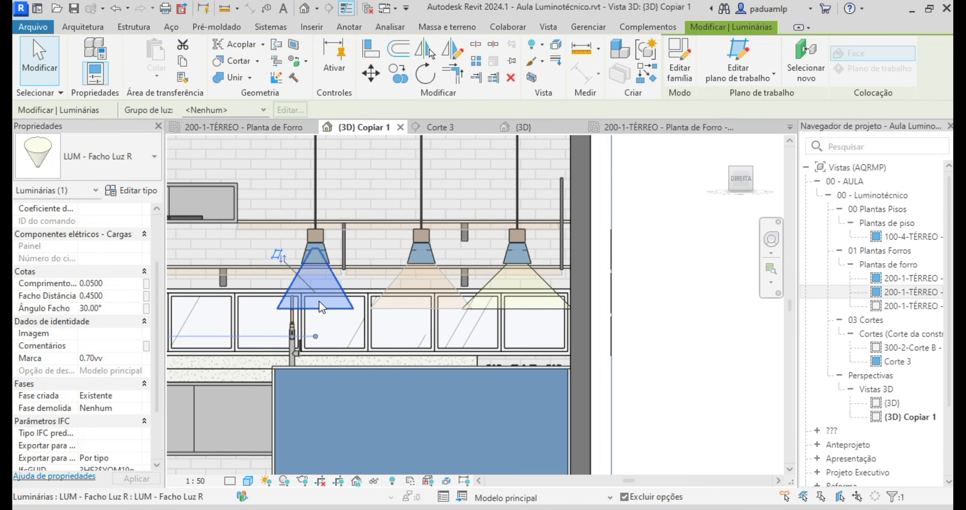
{"action": "right_click", "coordinate": [319, 300]}
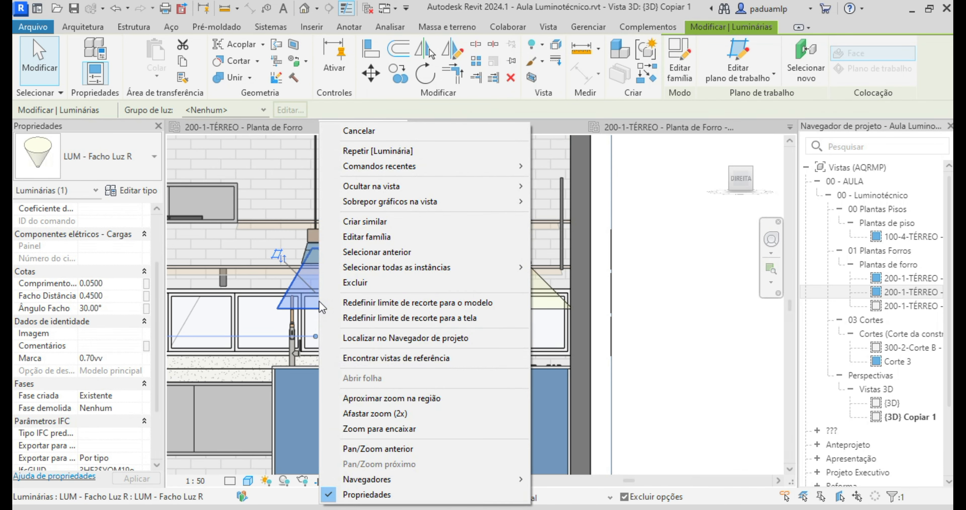
{"action": "mouse_move", "coordinate": [363, 200]}
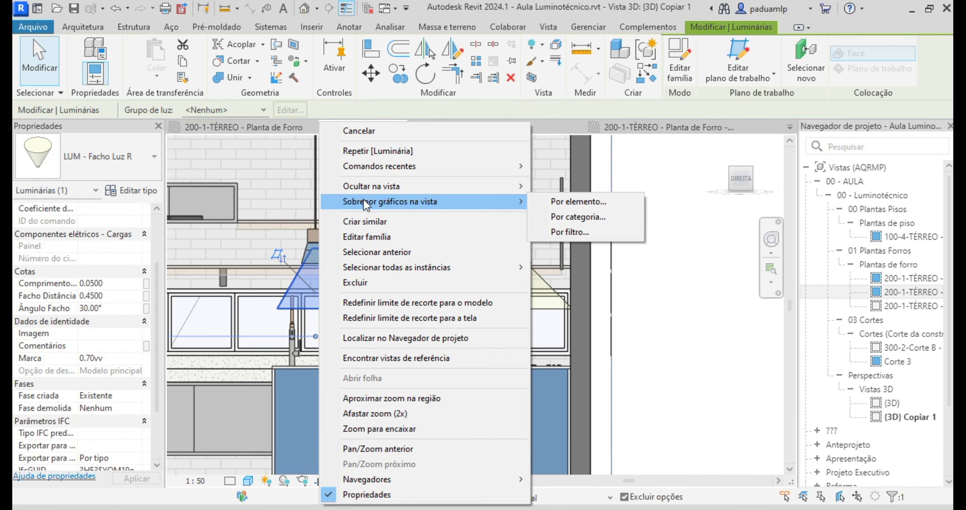
{"action": "left_click", "coordinate": [574, 202]}
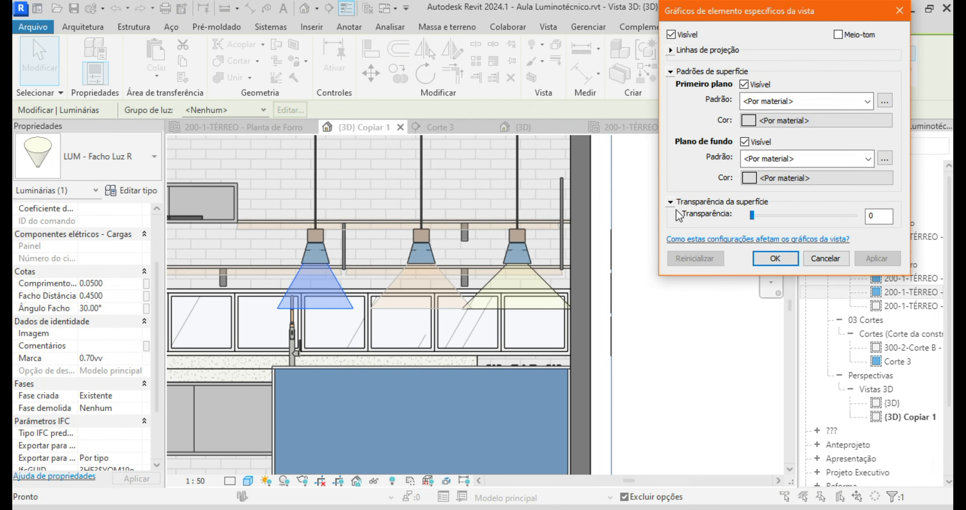
{"action": "left_click_drag", "start_coordinate": [752, 215], "coordinate": [794, 217]}
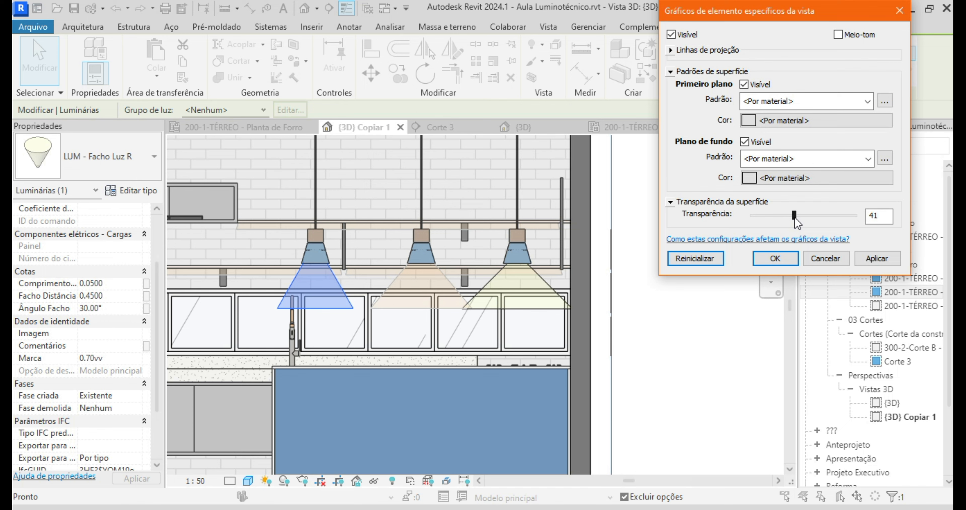
{"action": "left_click", "coordinate": [877, 259]}
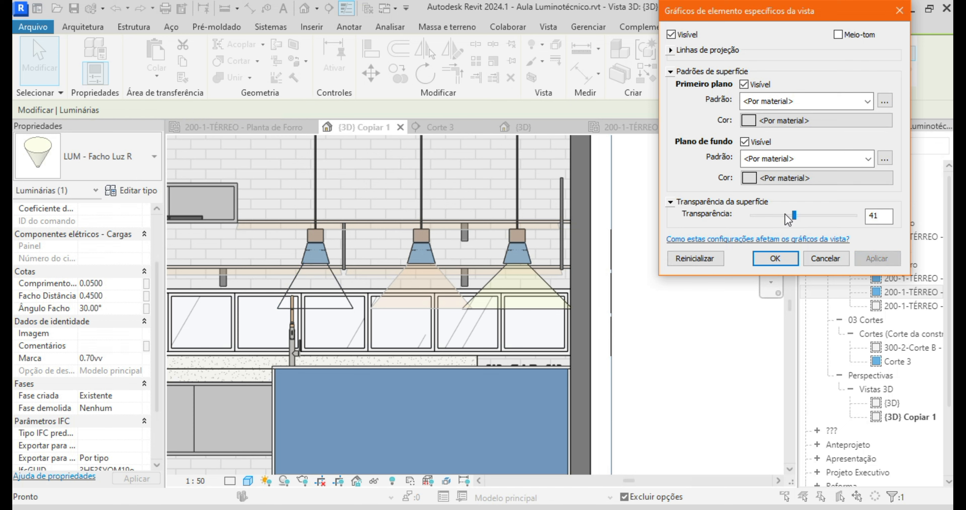
{"action": "left_click_drag", "start_coordinate": [794, 216], "coordinate": [767, 216]}
Step: Override the round beam's projection lines with red (Vermelho) and the .Dash line pattern
{"action": "left_click", "coordinate": [670, 52]}
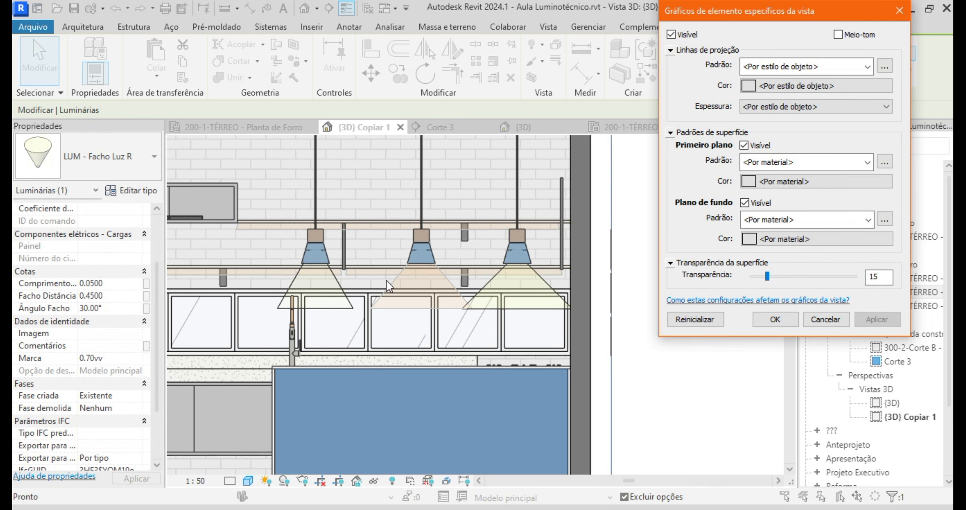
{"action": "left_click", "coordinate": [780, 87]}
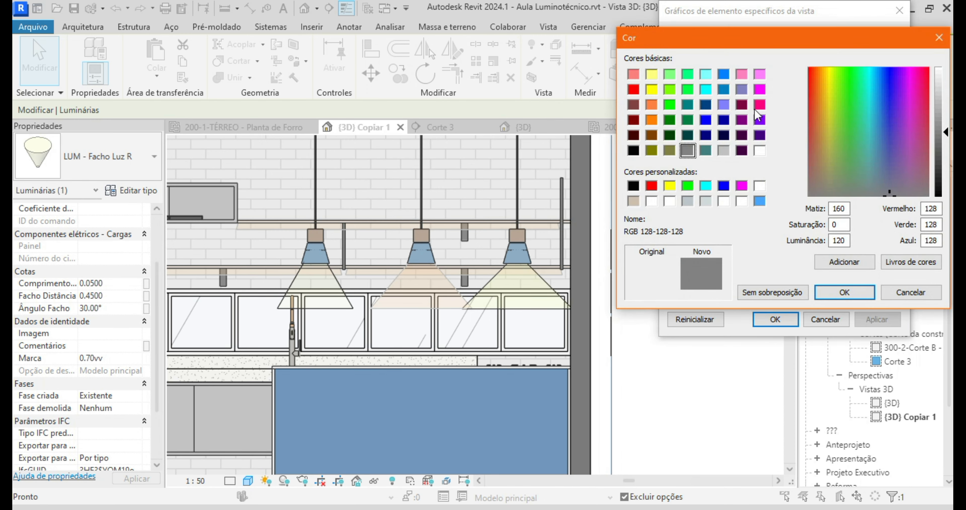
{"action": "left_click", "coordinate": [633, 89]}
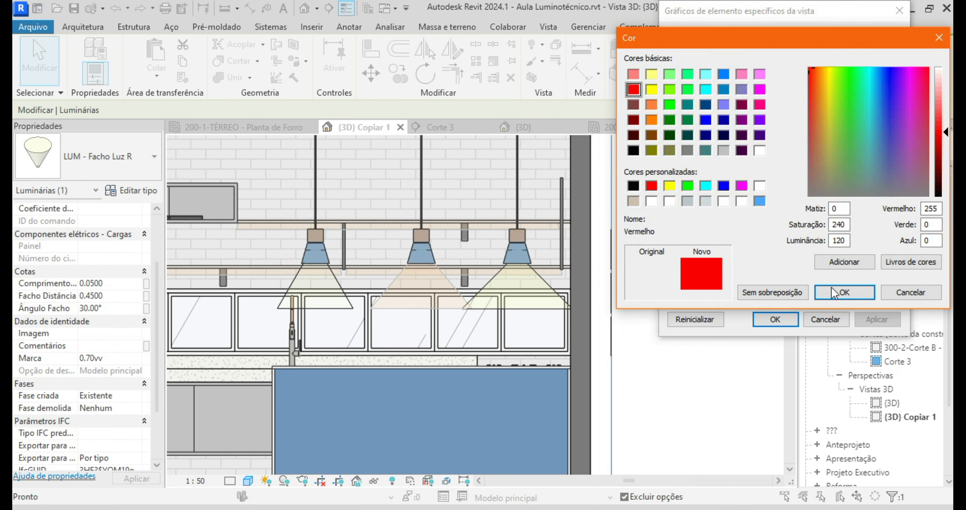
{"action": "left_click", "coordinate": [844, 292]}
{"action": "left_click", "coordinate": [877, 319]}
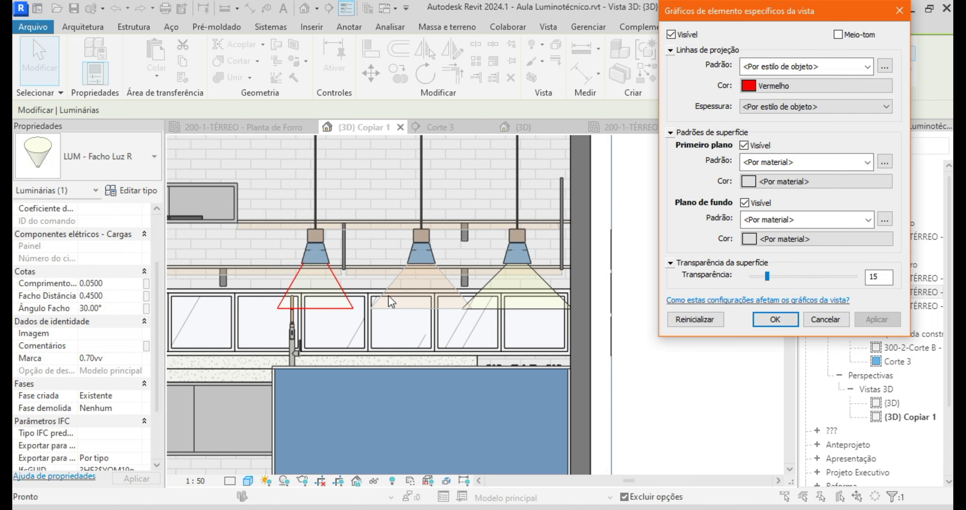
{"action": "left_click", "coordinate": [867, 70]}
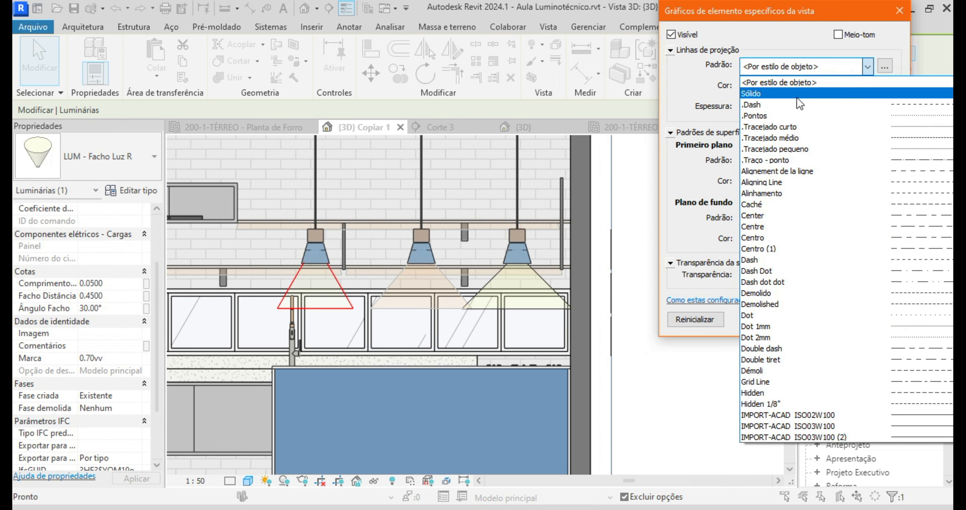
{"action": "left_click", "coordinate": [767, 97]}
{"action": "left_click", "coordinate": [873, 320]}
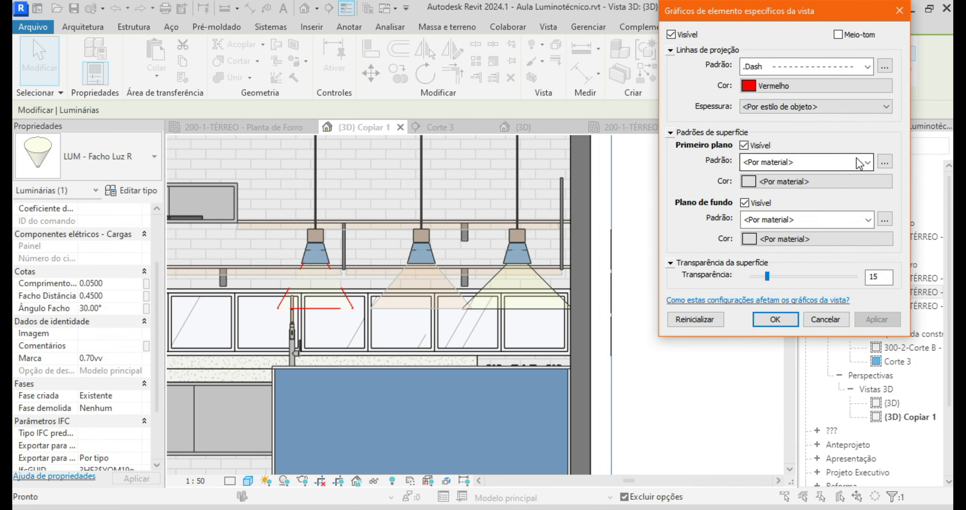
Step: Give the round beam's foreground surface a solid fill in green (Verde) and accept the graphic overrides
{"action": "left_click", "coordinate": [867, 162]}
{"action": "left_click", "coordinate": [785, 192]}
{"action": "left_click", "coordinate": [777, 182]}
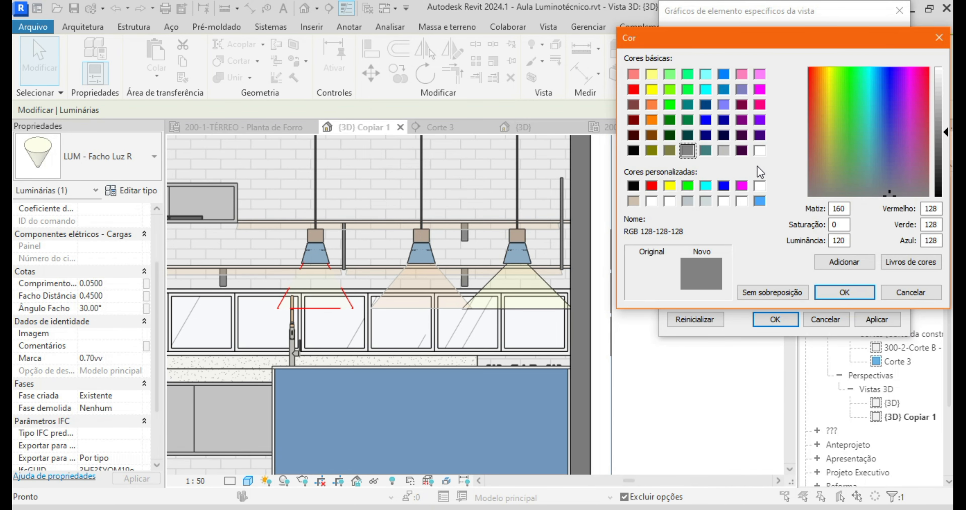
{"action": "left_click", "coordinate": [760, 202]}
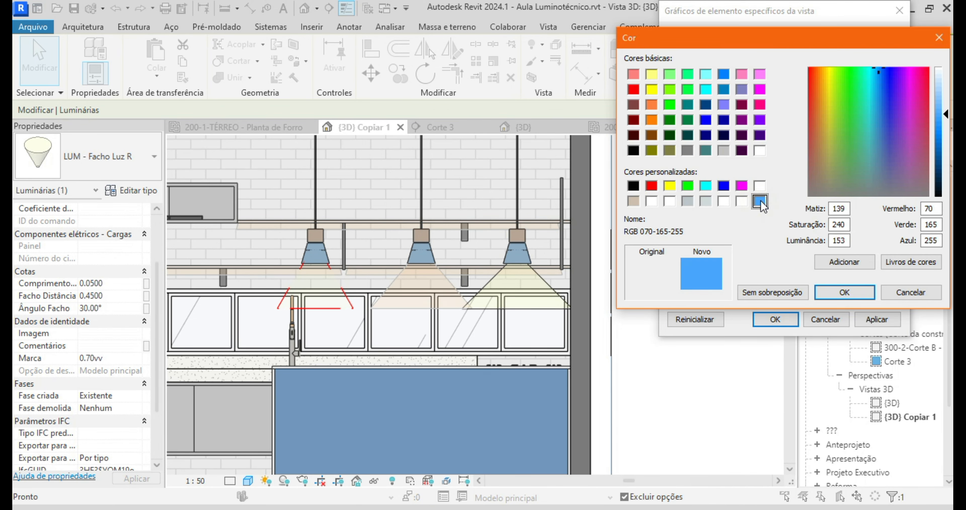
{"action": "left_click", "coordinate": [688, 185]}
{"action": "left_click", "coordinate": [844, 292]}
{"action": "left_click", "coordinate": [875, 322]}
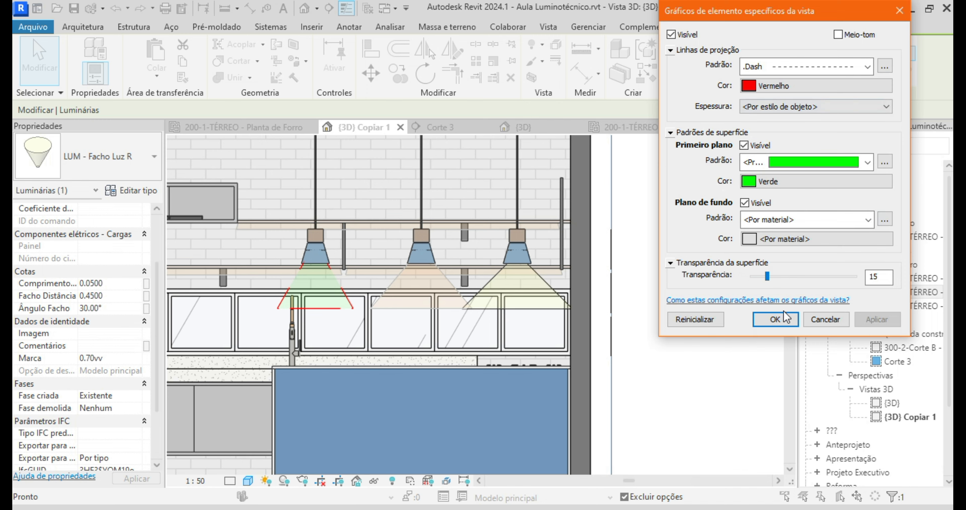
{"action": "left_click", "coordinate": [775, 320]}
{"action": "left_click", "coordinate": [639, 288]}
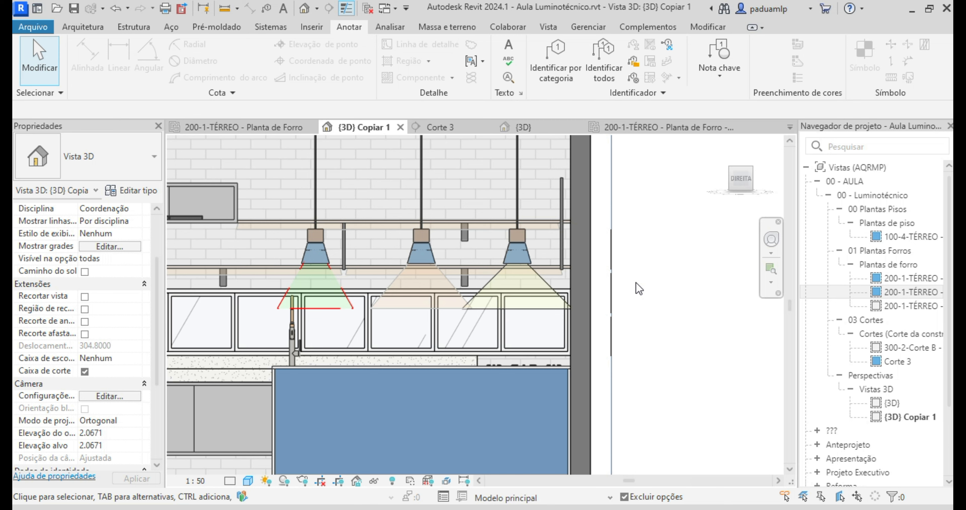
Step: Override by element the foreground surface of the pendant nearest the end wall with a solid red (Vermelho) fill
{"action": "left_click", "coordinate": [524, 268]}
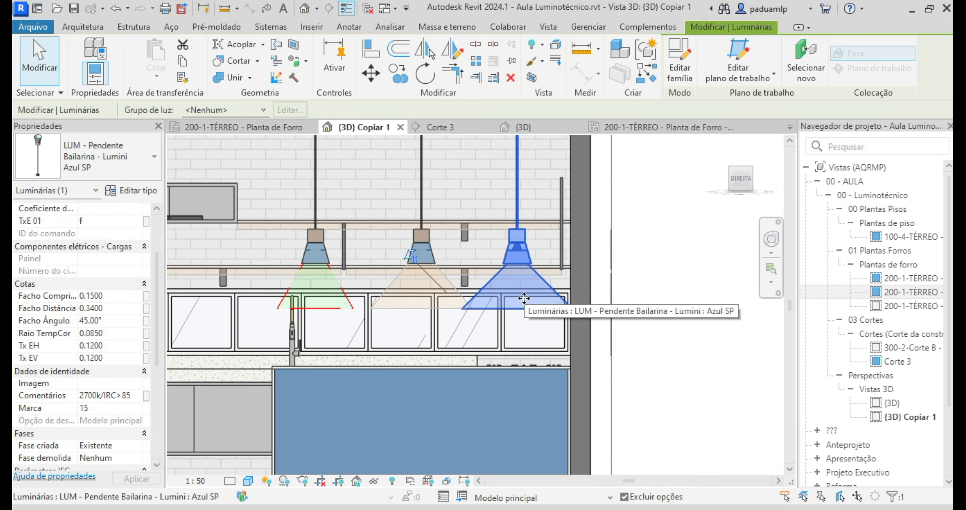
{"action": "right_click", "coordinate": [521, 278]}
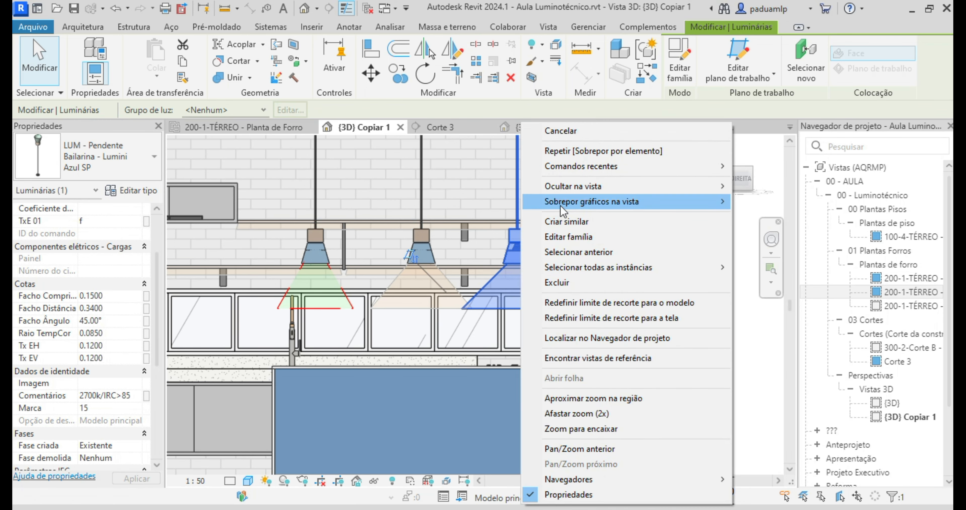
{"action": "mouse_move", "coordinate": [563, 204]}
{"action": "left_click", "coordinate": [765, 202]}
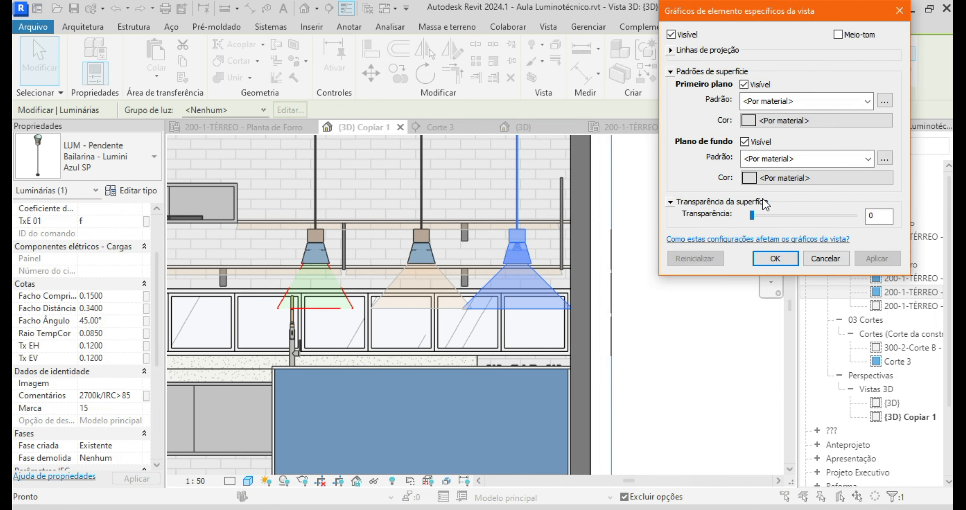
{"action": "left_click", "coordinate": [816, 101]}
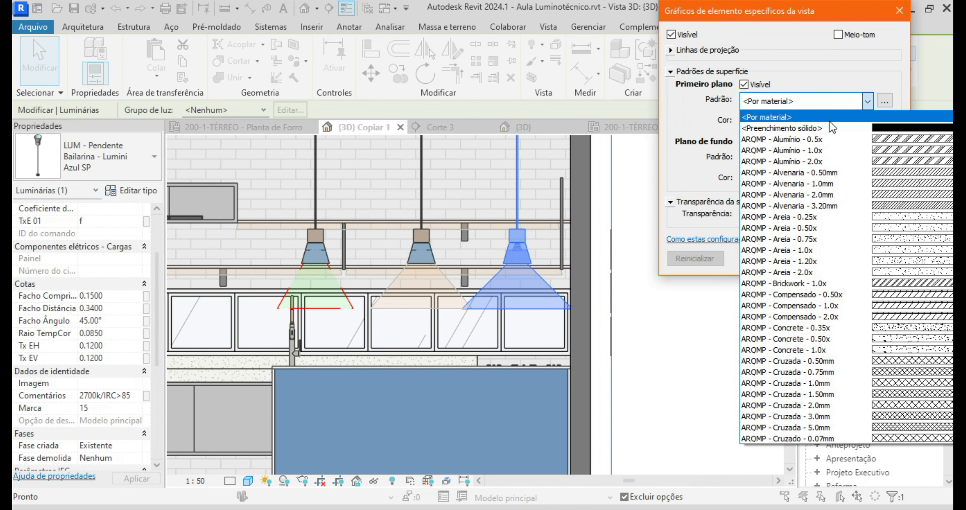
{"action": "left_click", "coordinate": [831, 127]}
{"action": "left_click", "coordinate": [803, 122]}
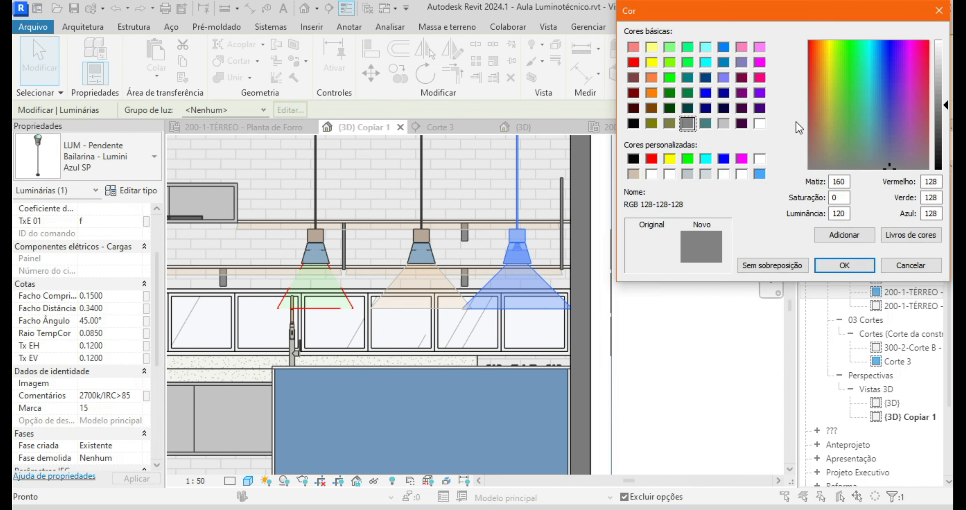
{"action": "left_click", "coordinate": [634, 62]}
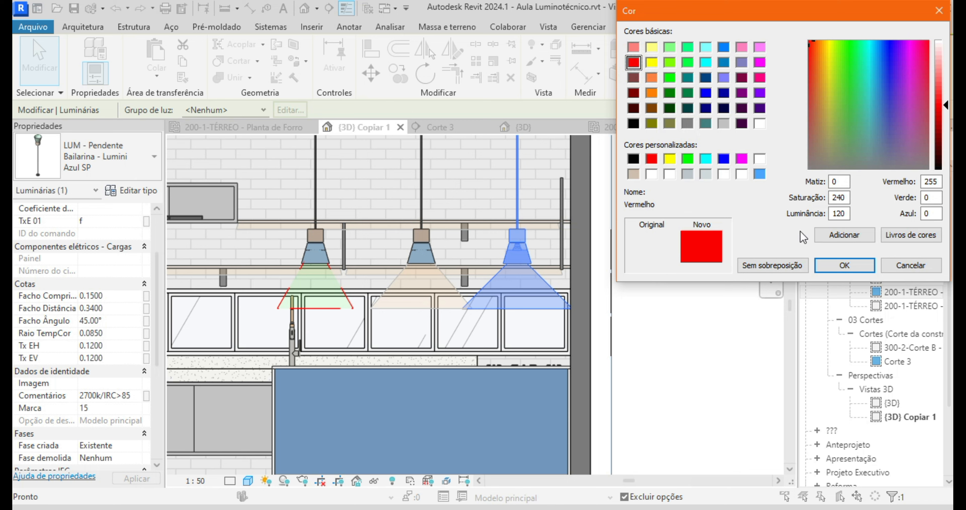
{"action": "left_click", "coordinate": [845, 265]}
{"action": "left_click", "coordinate": [875, 259]}
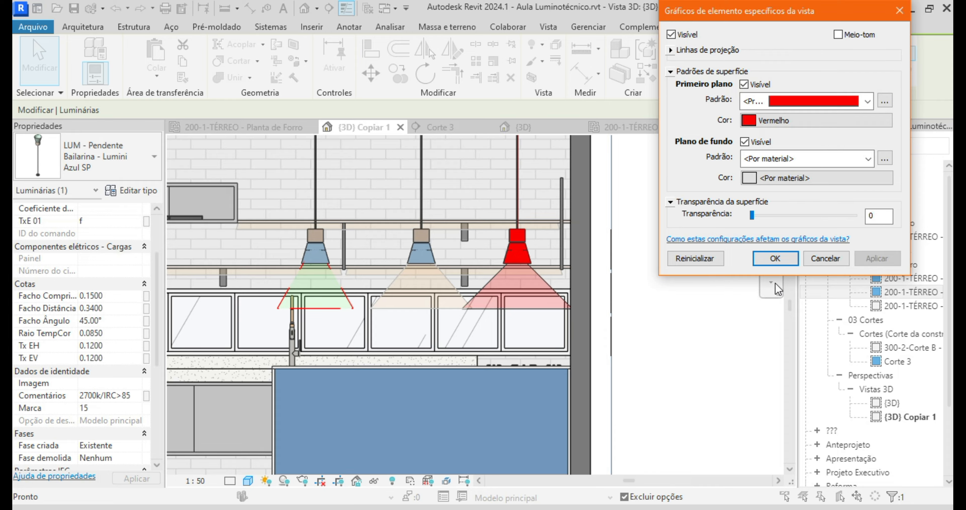
{"action": "left_click", "coordinate": [775, 258]}
{"action": "left_click", "coordinate": [702, 298]}
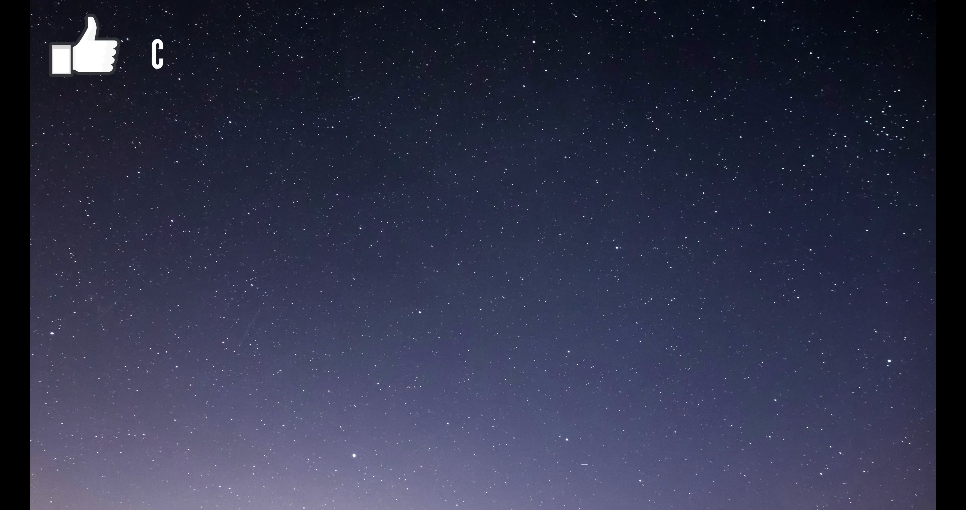